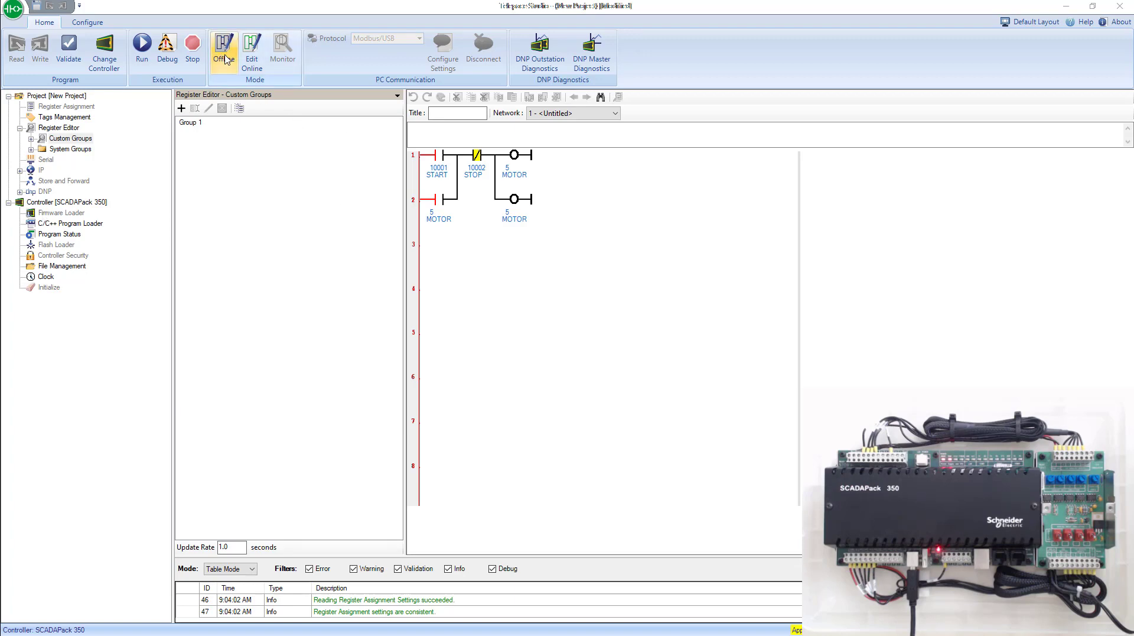
# - Go online, title network 1 'MOTOR', and add the comment 'This start and stops the motor'
pyautogui.click(252, 55)
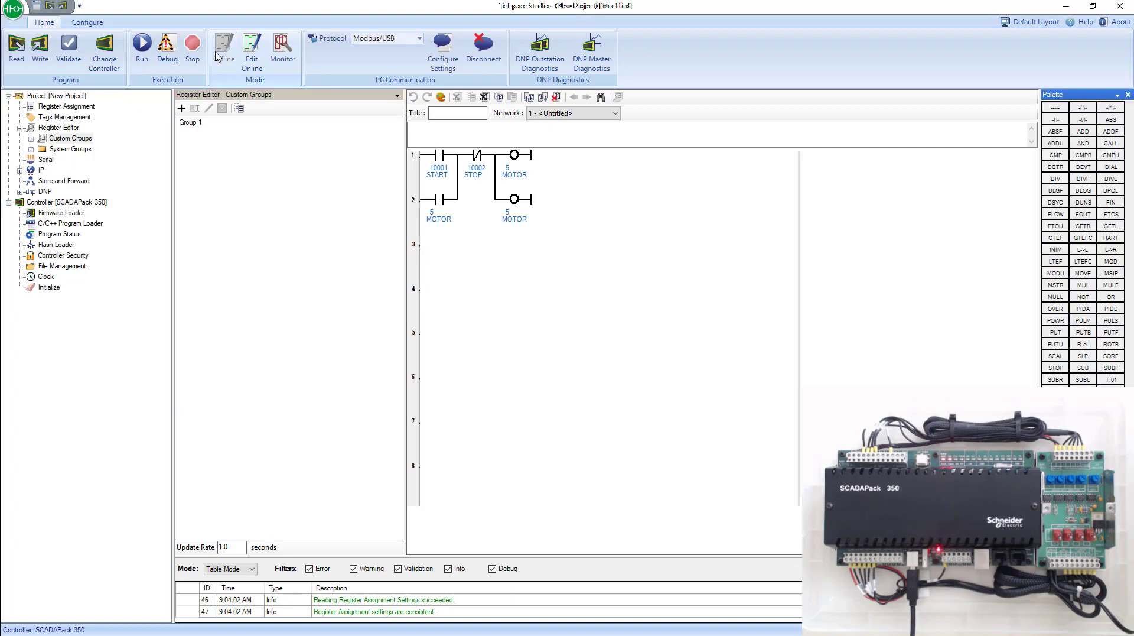
pyautogui.click(463, 112)
pyautogui.write('MOTOR')
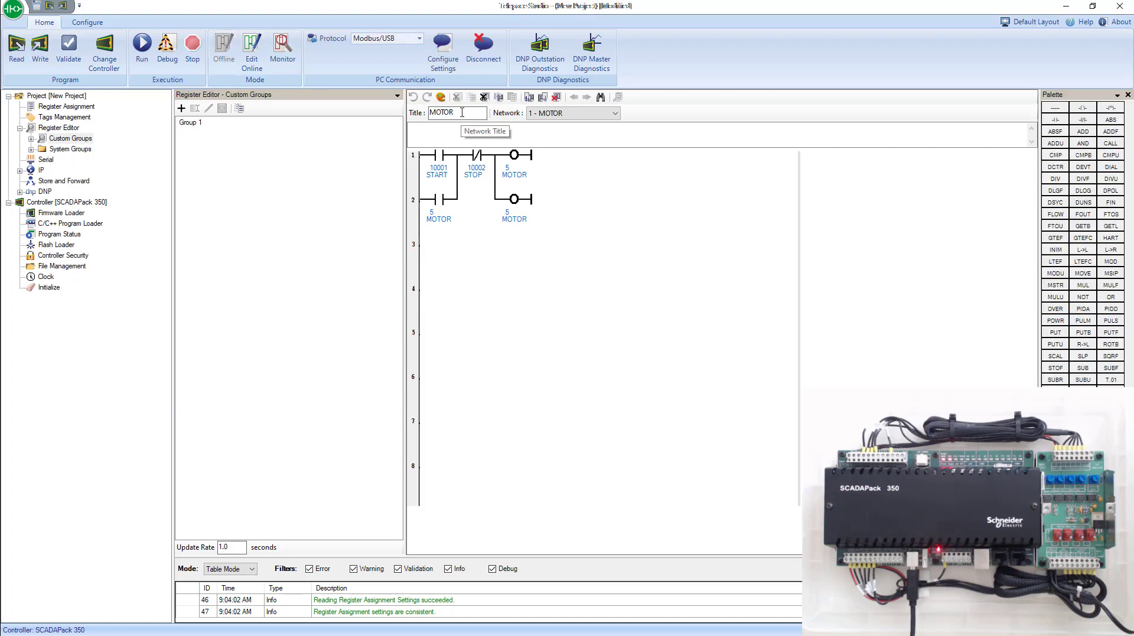
pyautogui.click(563, 138)
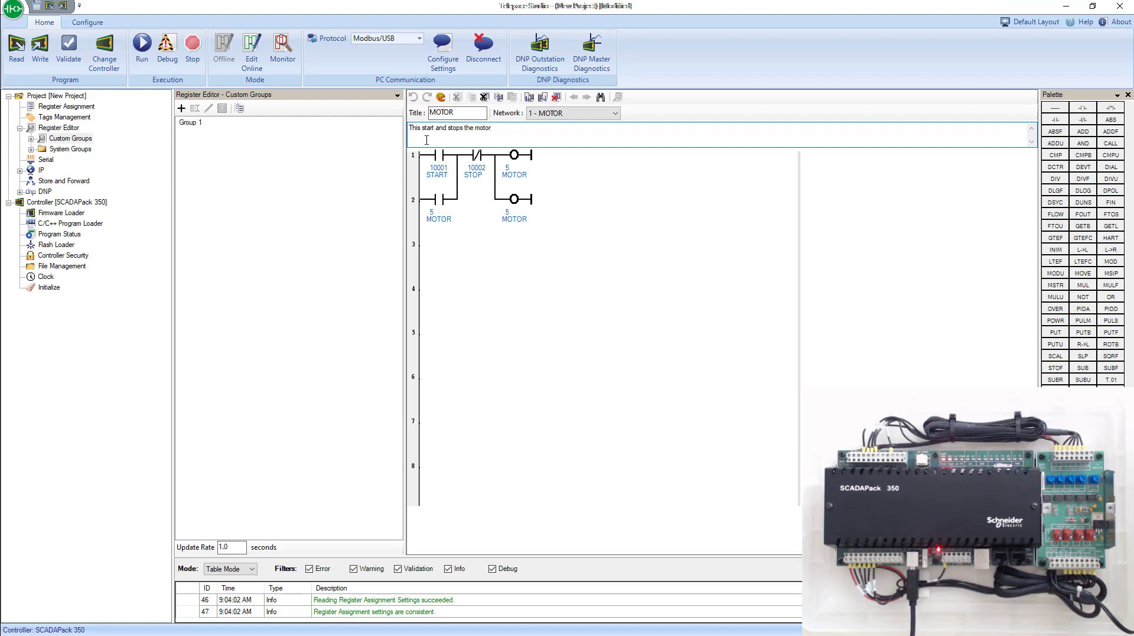
# - Insert network 2 after MOTOR, title it 'SCALE', and comment it 'Scale analog input 0'
pyautogui.click(513, 165)
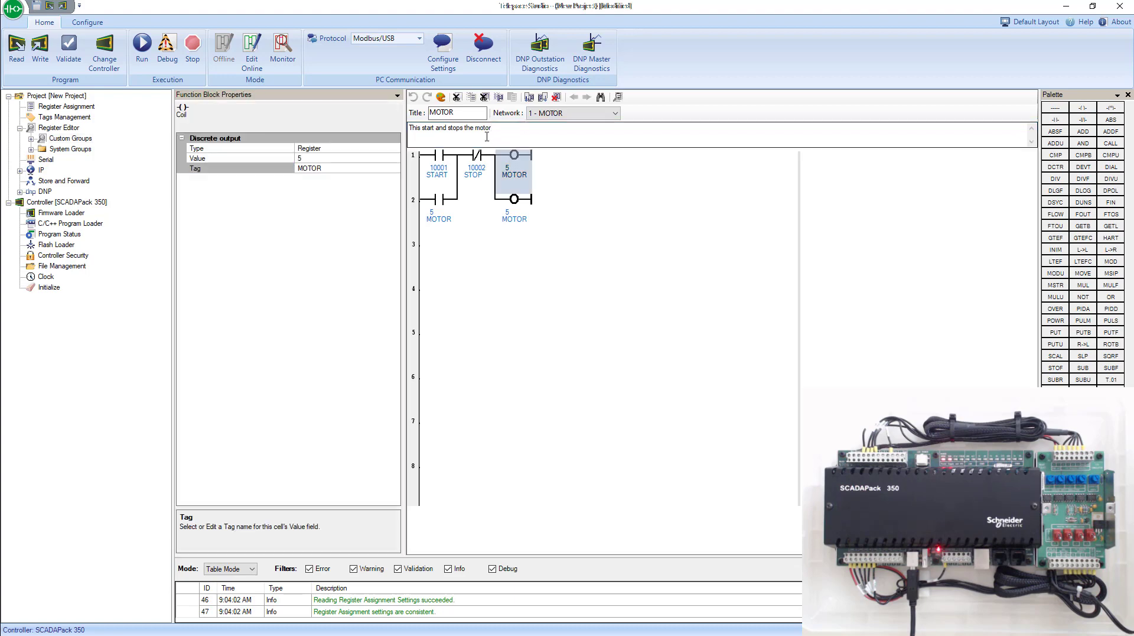
pyautogui.click(543, 99)
pyautogui.click(570, 113)
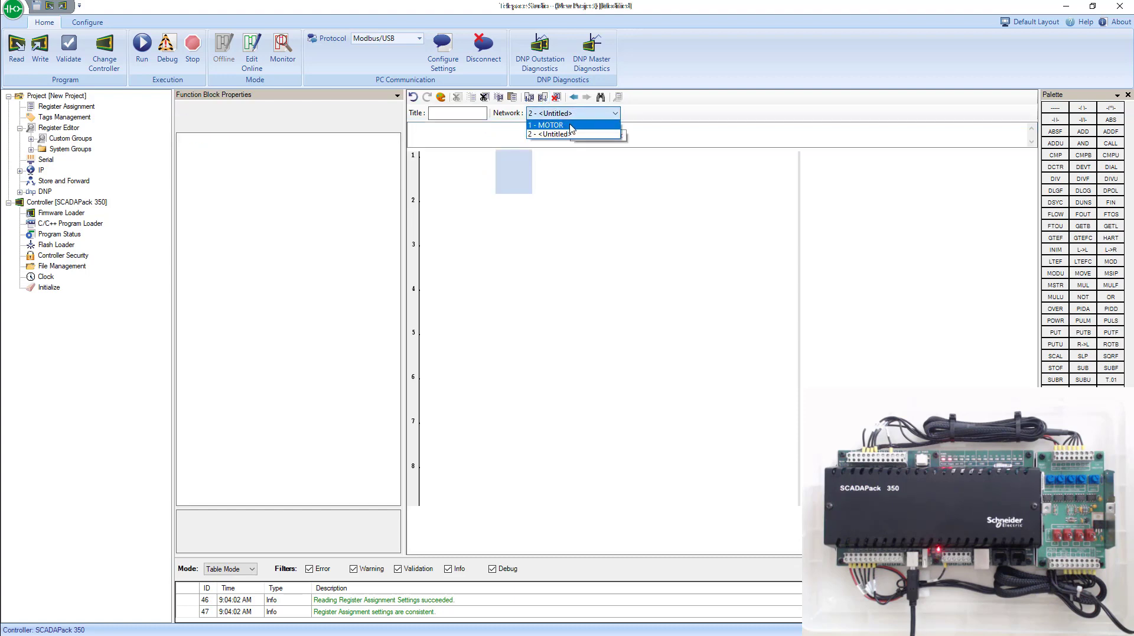
pyautogui.click(567, 134)
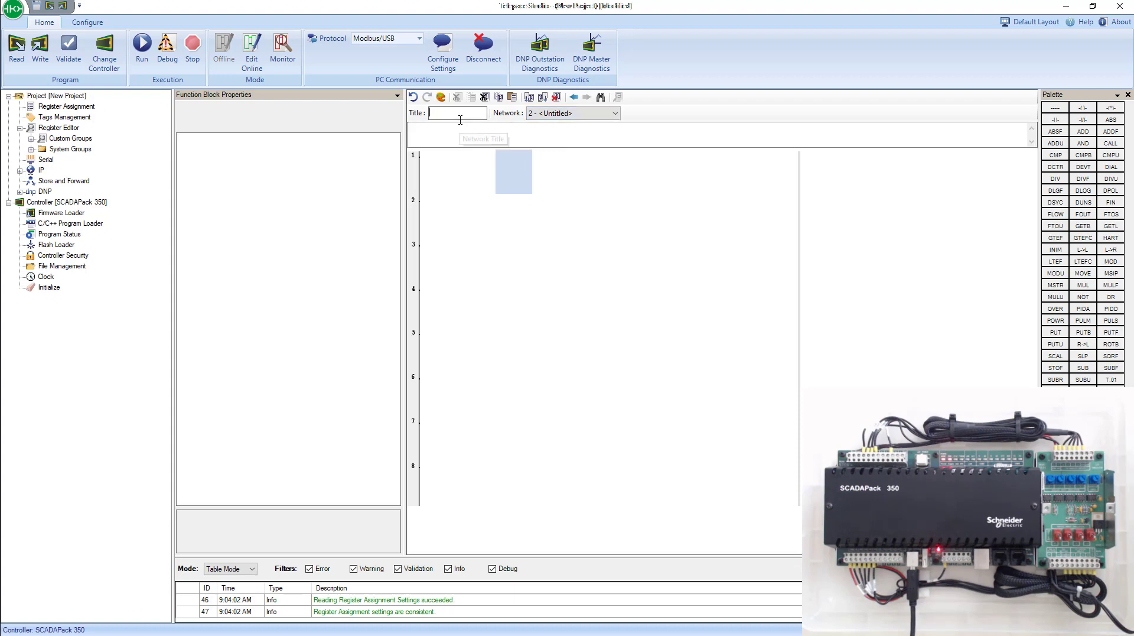
pyautogui.write('SCALE')
pyautogui.click(432, 137)
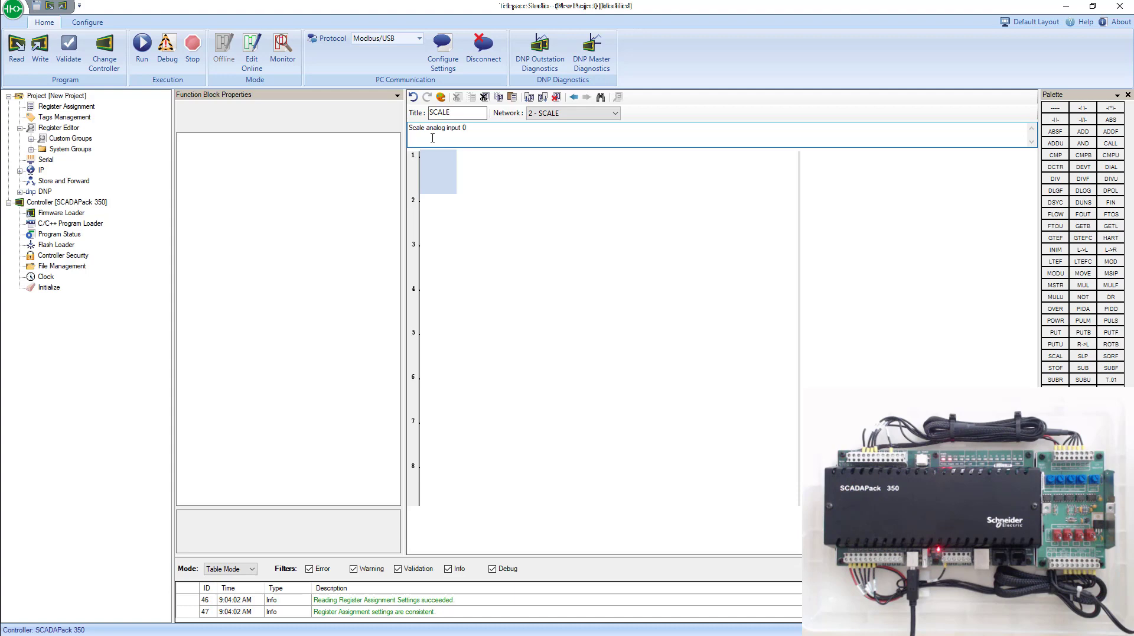
# - Drag a SCAL function block from the Palette onto rung 1 of network 2
pyautogui.click(458, 189)
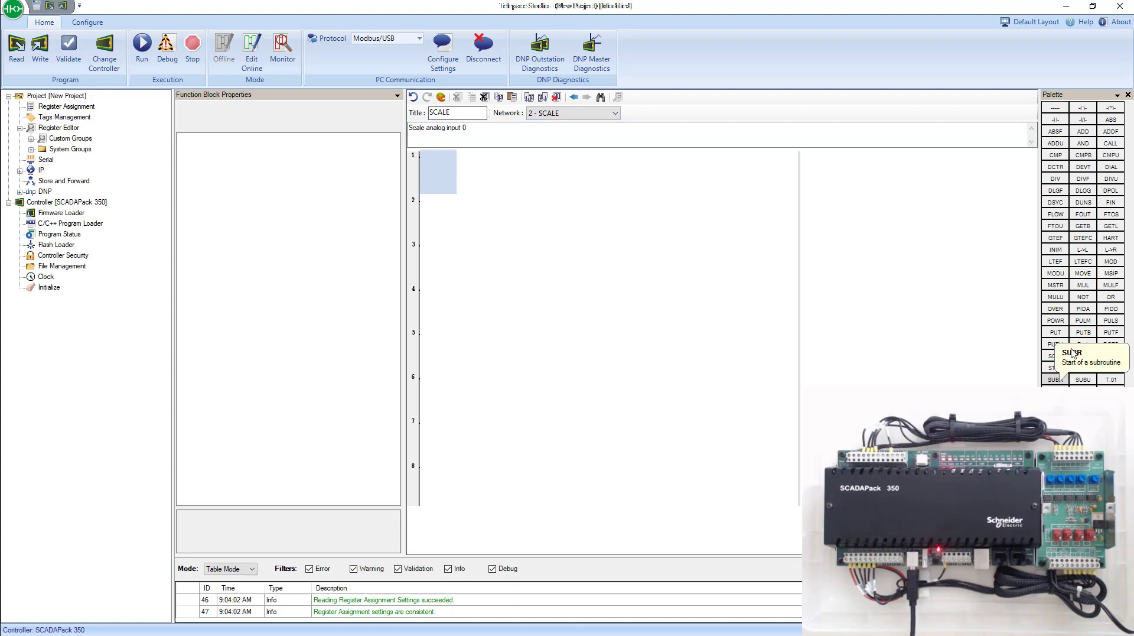
pyautogui.moveTo(1055, 355); pyautogui.dragTo(439, 189)
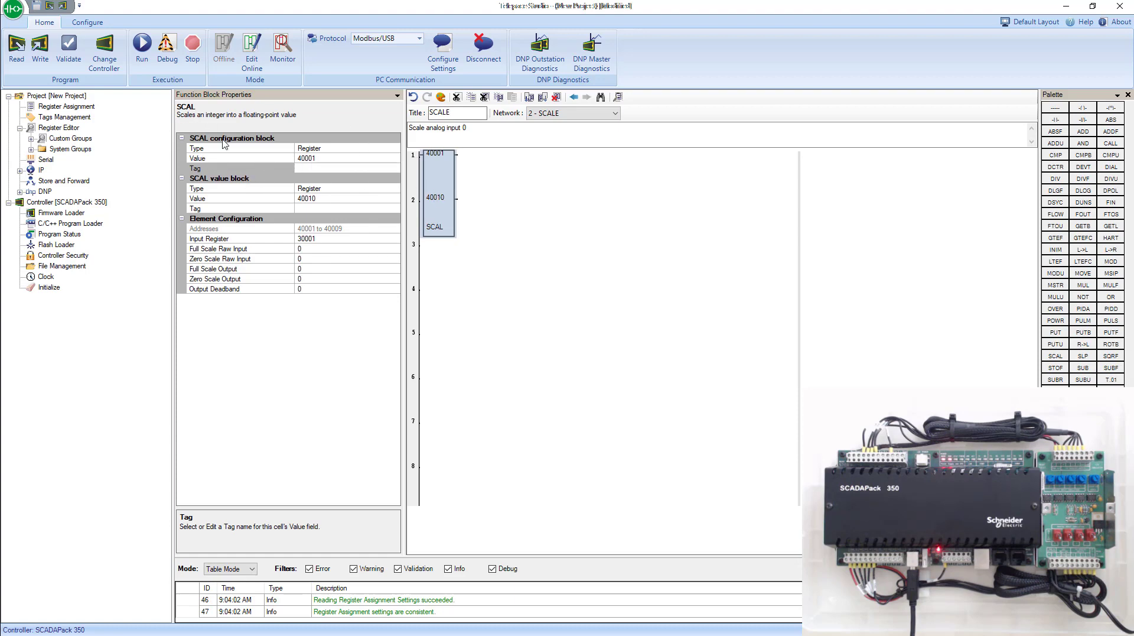
# - Change the SCAL configuration register to 40101 and the value register to 40110
pyautogui.click(362, 159)
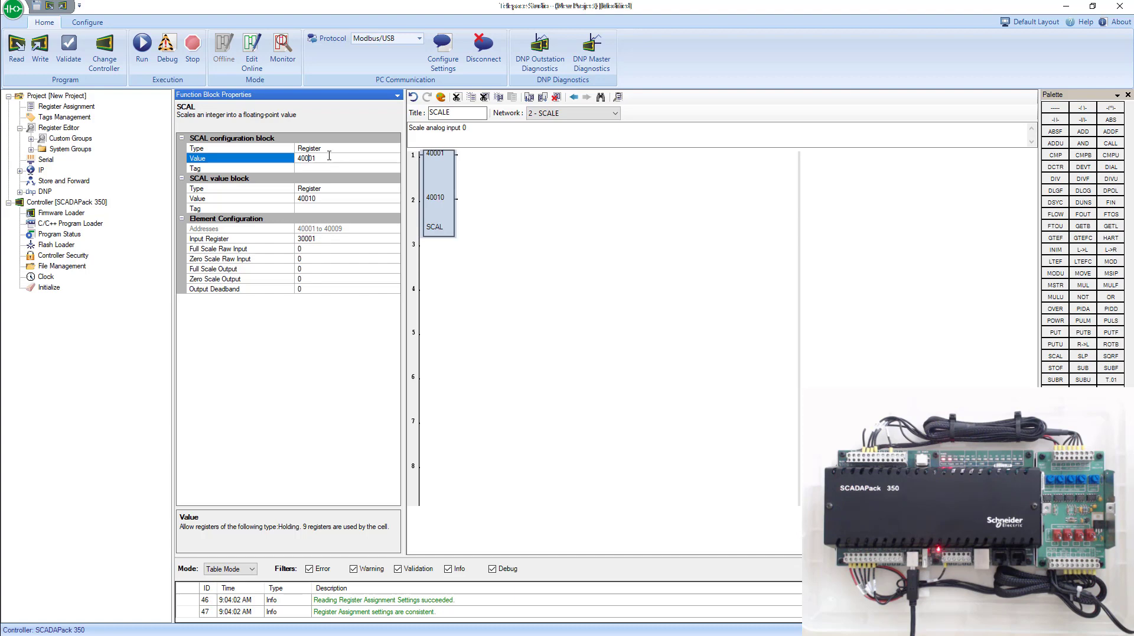
pyautogui.write('1')
pyautogui.press('Return')
pyautogui.click(317, 199)
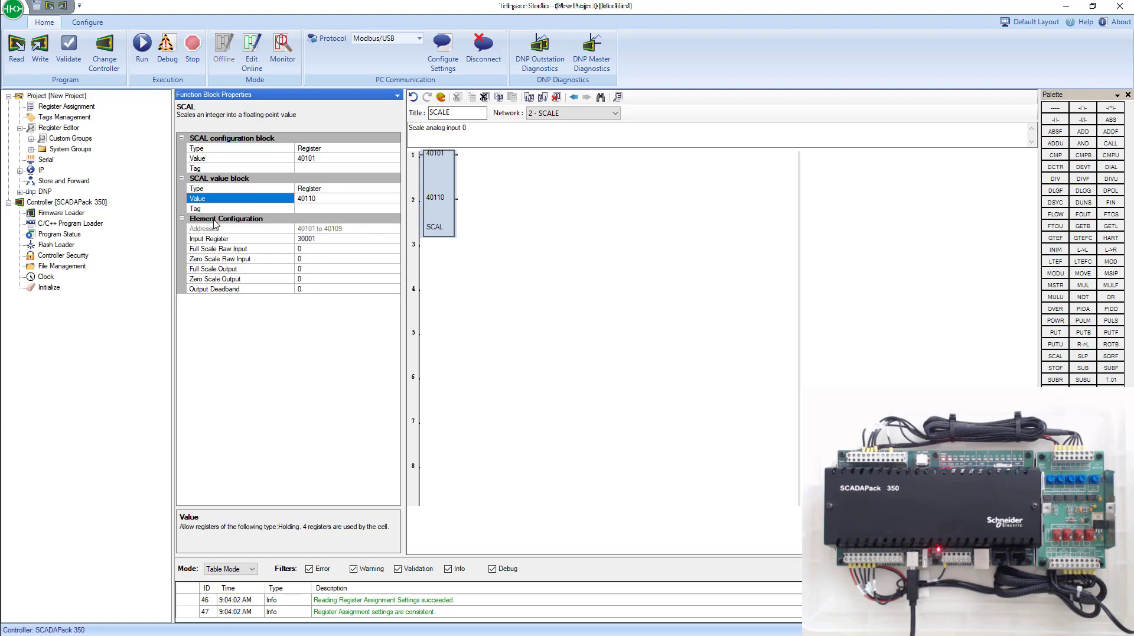
pyautogui.click(314, 238)
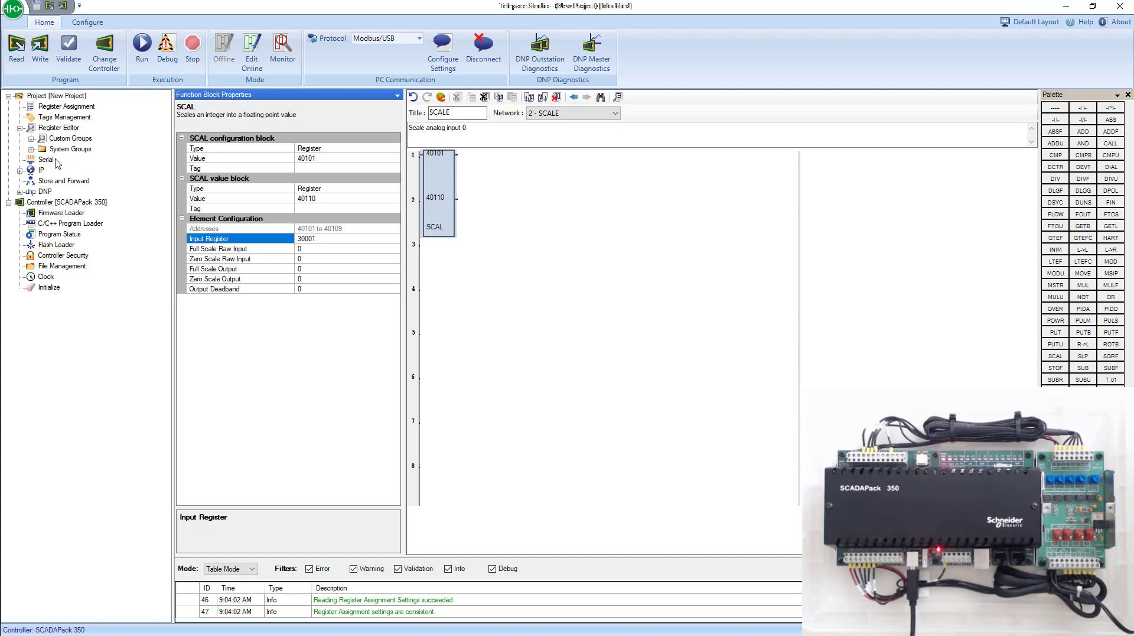
pyautogui.click(69, 108)
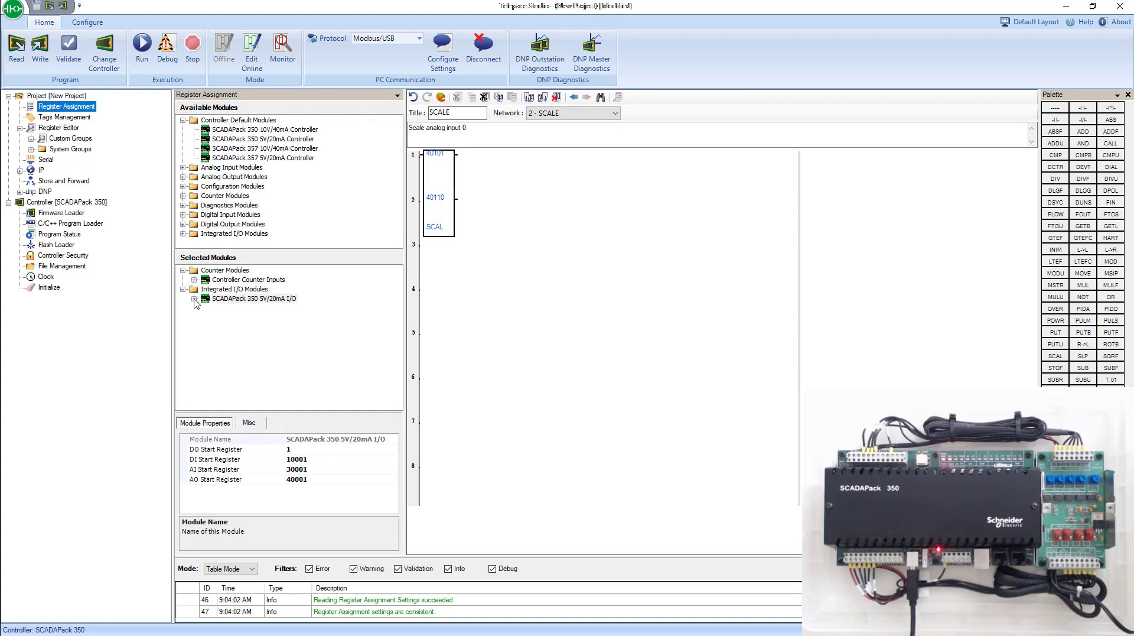
pyautogui.click(193, 299)
pyautogui.click(205, 308)
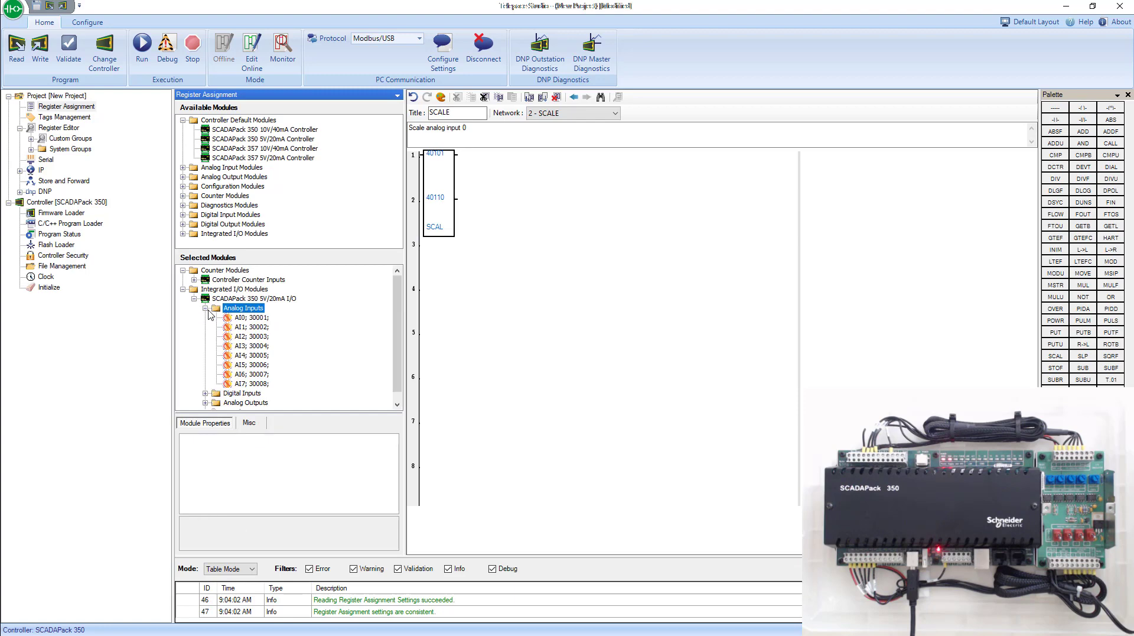
pyautogui.click(260, 318)
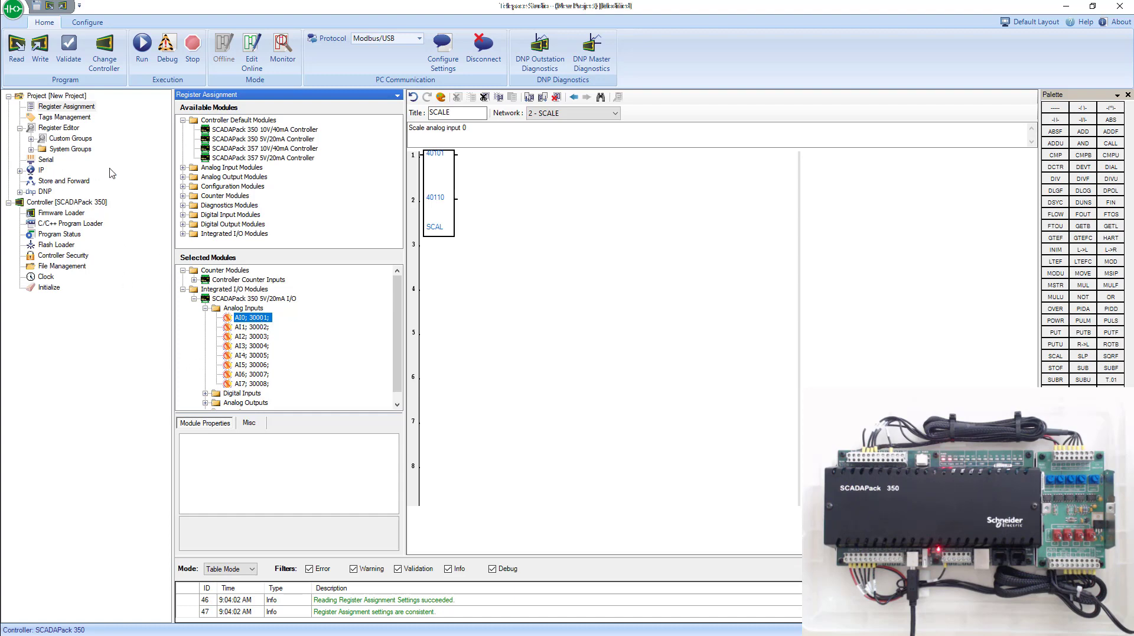
pyautogui.click(441, 201)
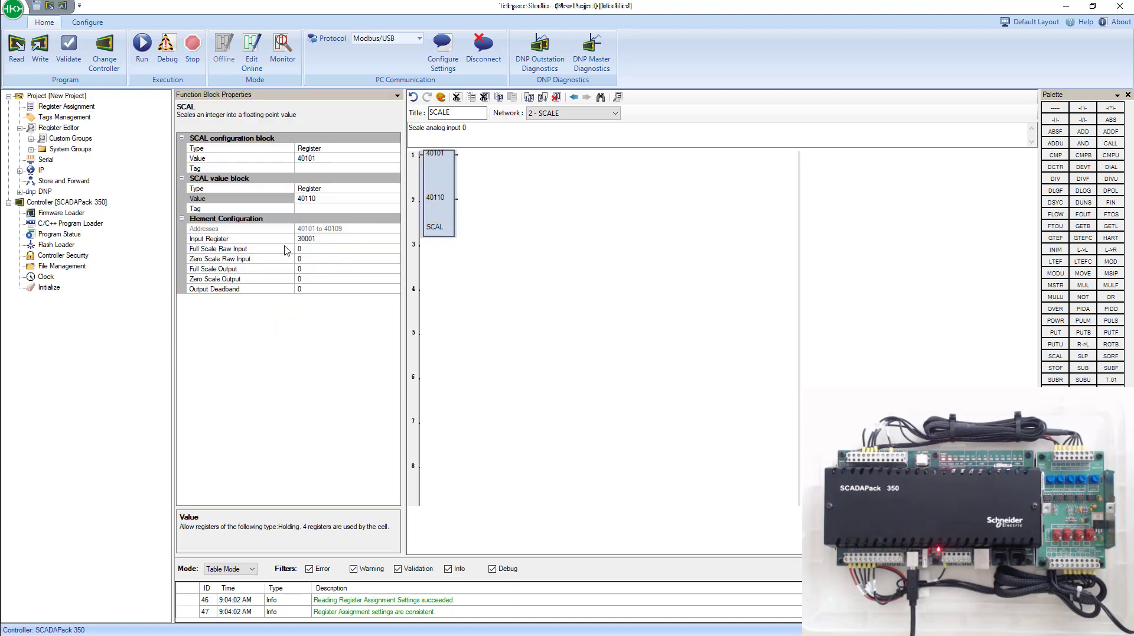
pyautogui.click(327, 238)
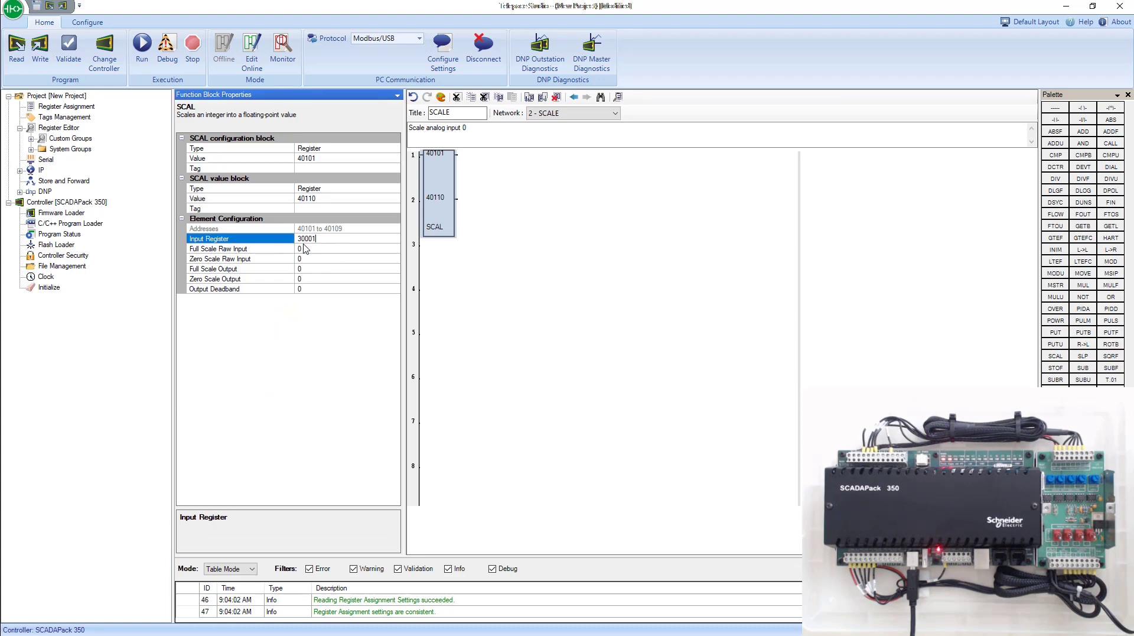
pyautogui.click(315, 248)
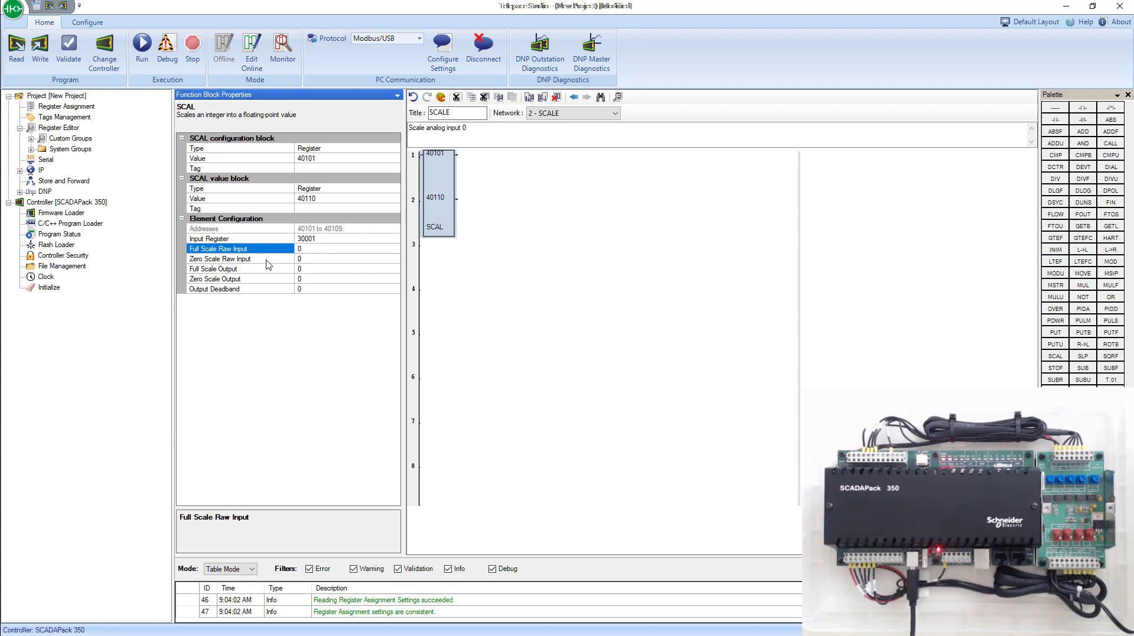
# - Open the manual, check the SCADAPack 350 5V/20mA module in Register Assignment, then restore the manual
pyautogui.click(1080, 22)
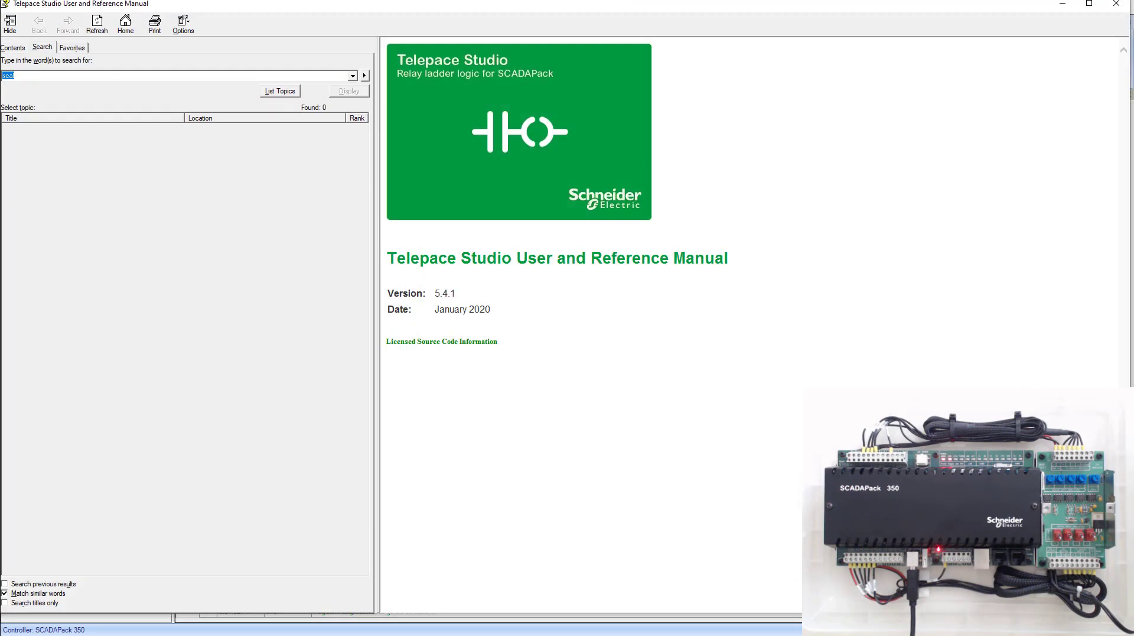
pyautogui.click(1063, 3)
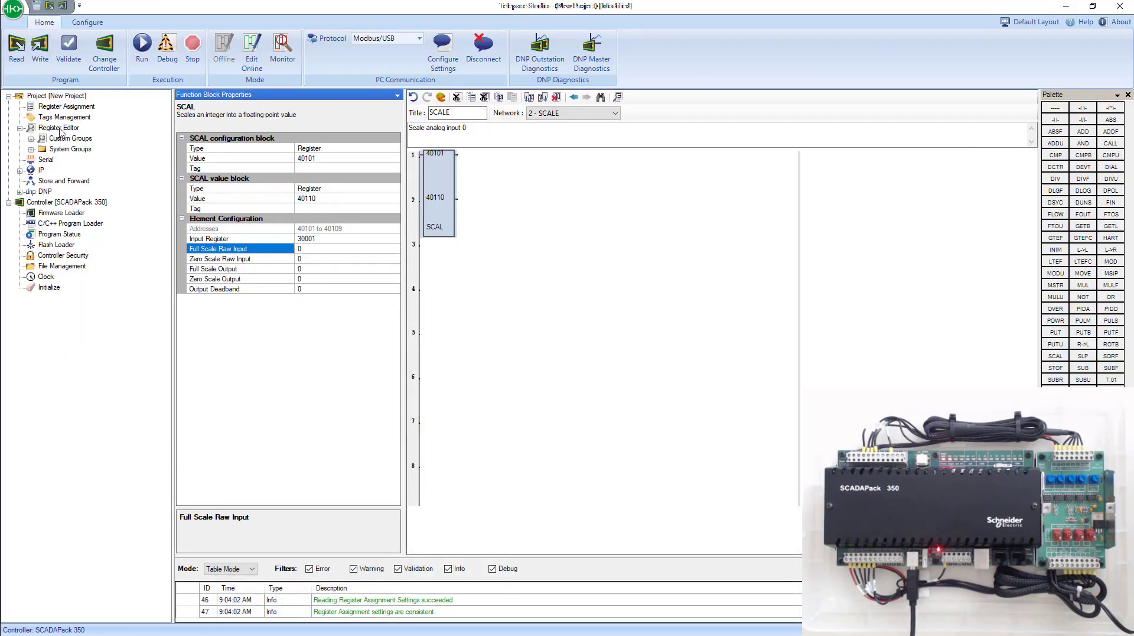
pyautogui.click(66, 107)
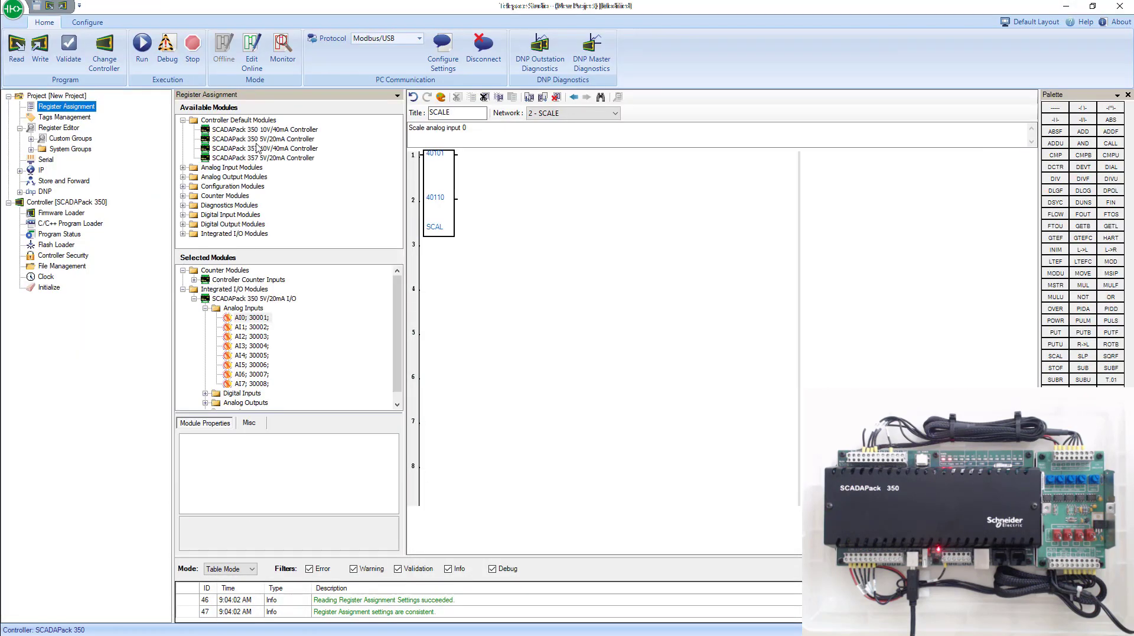
pyautogui.click(263, 140)
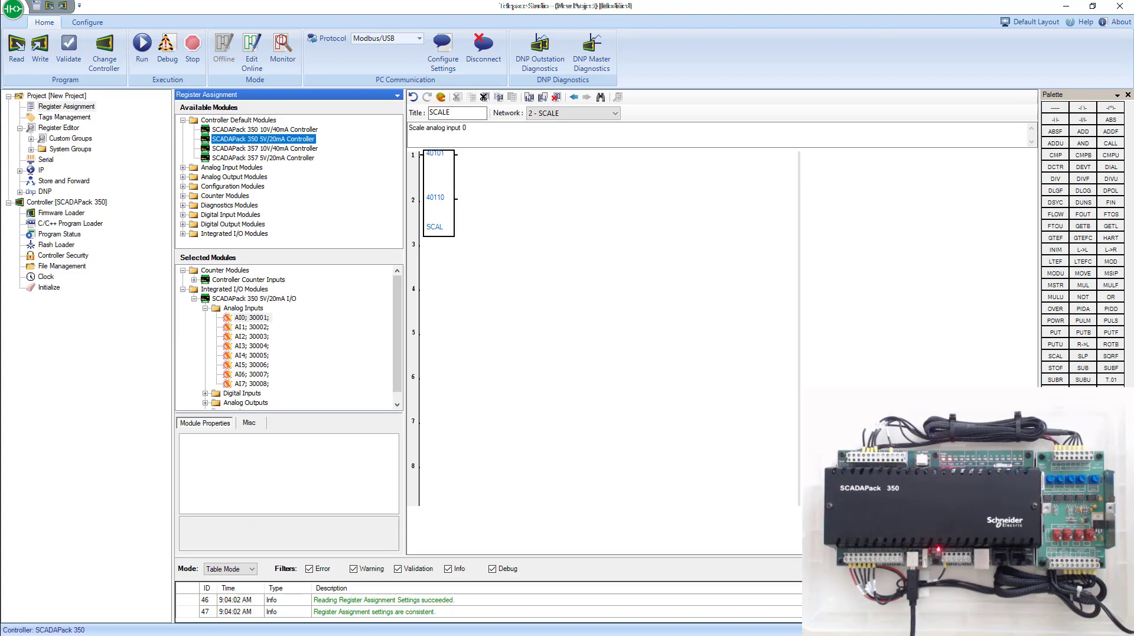
pyautogui.click(425, 630)
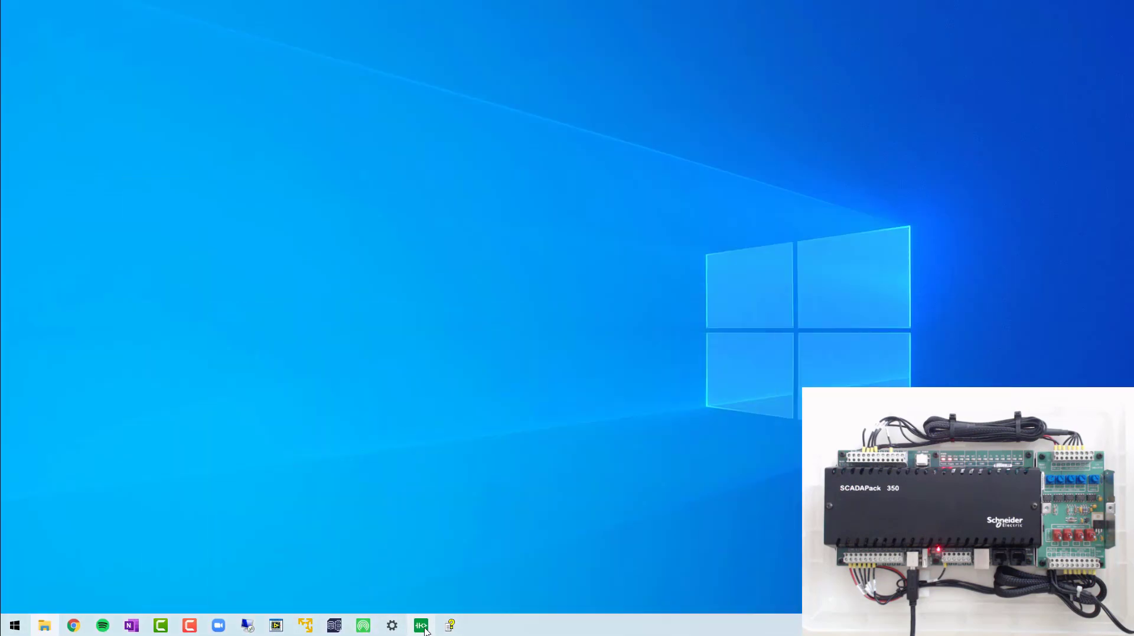
pyautogui.click(451, 624)
# - Search the manual for 'sv/20ma' and open the SCADAPack 350 5V/20mA I/O topic
pyautogui.click(42, 49)
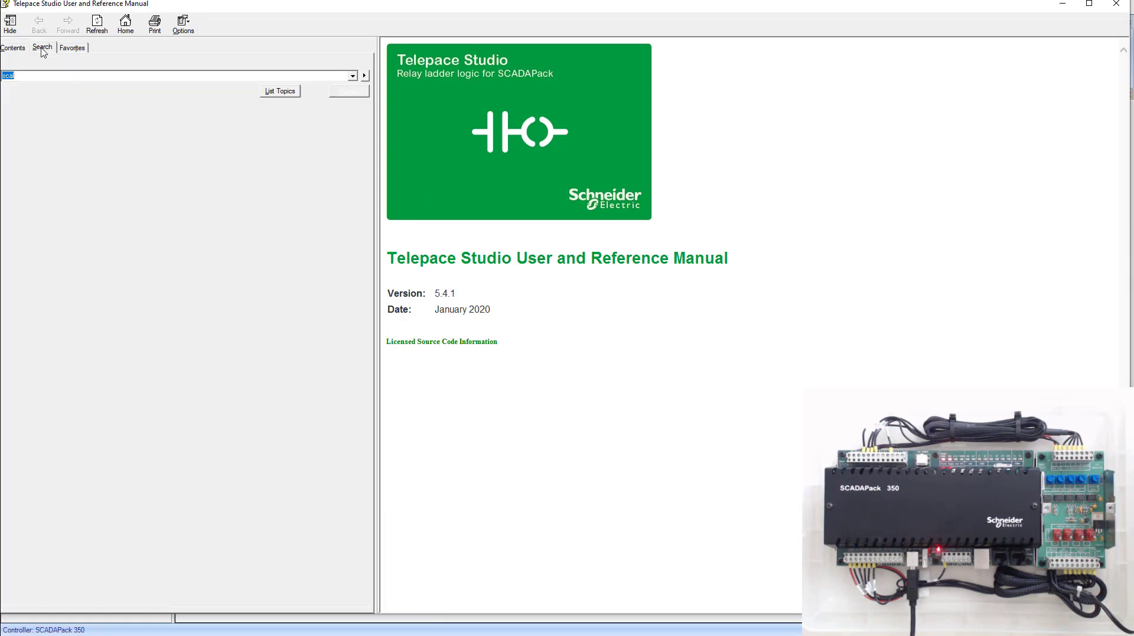
pyautogui.write('s')
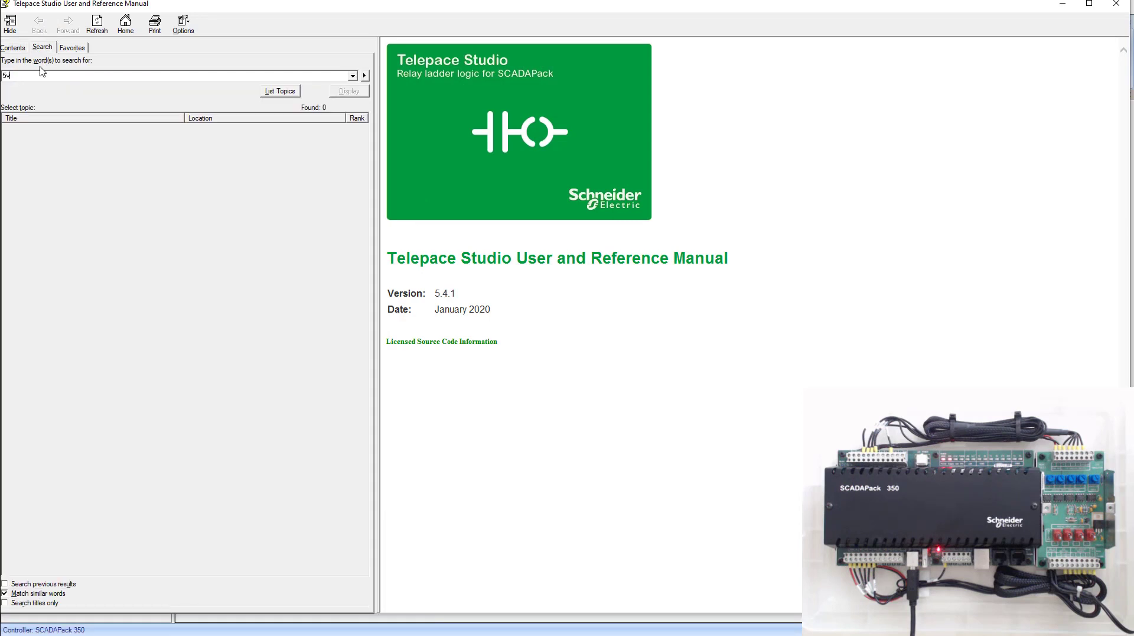
pyautogui.write('v/20ma')
pyautogui.press('Return')
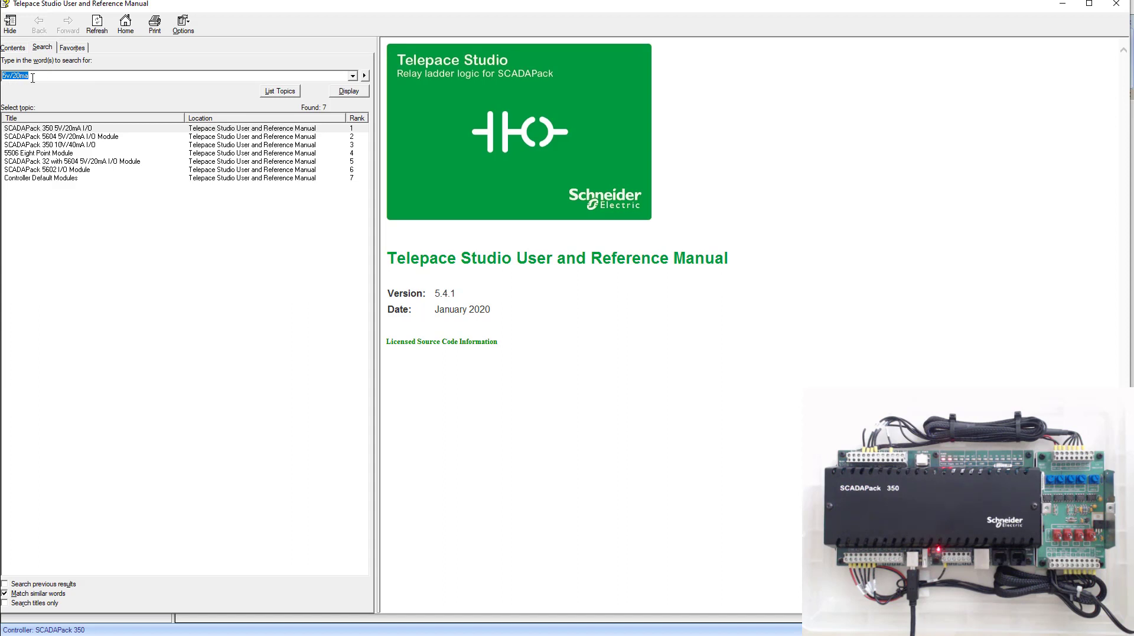
pyautogui.click(56, 129)
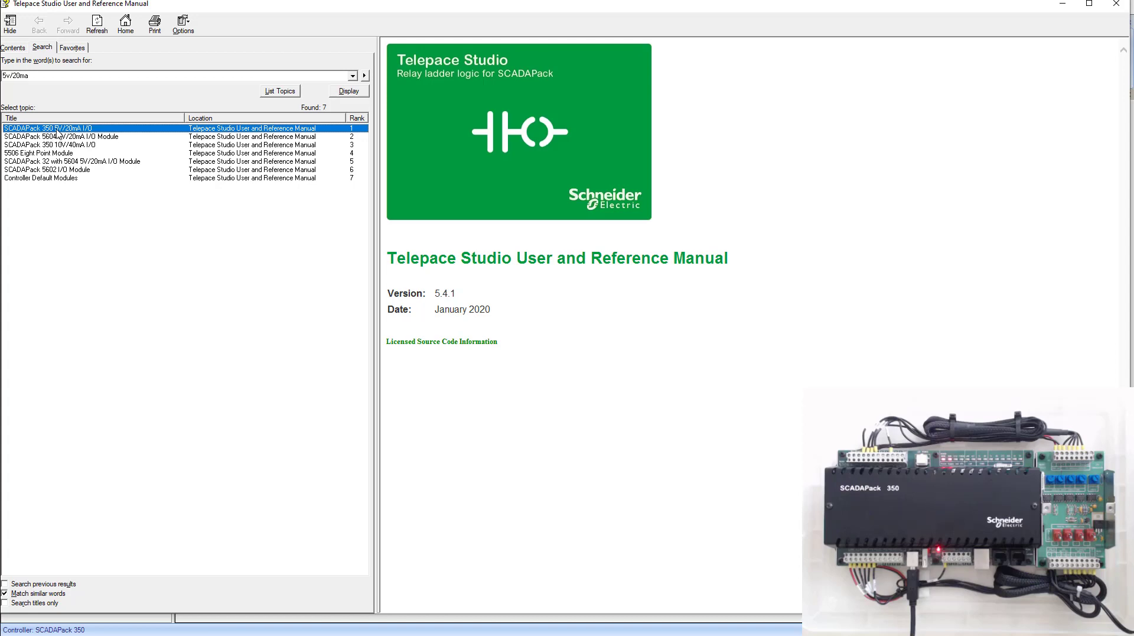
pyautogui.doubleClick(57, 131)
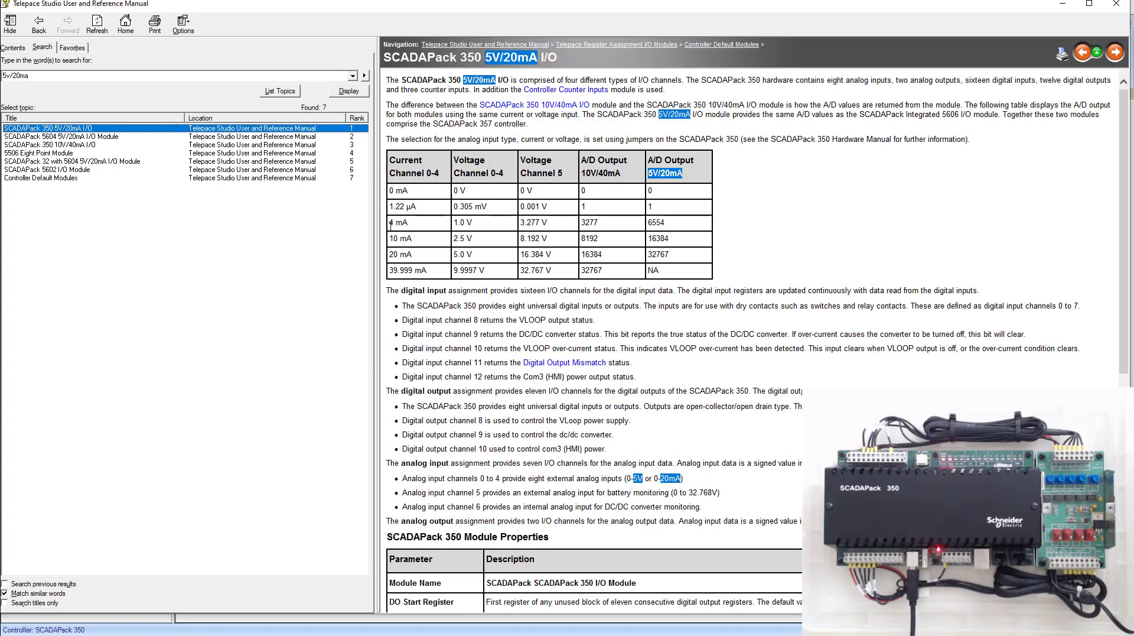
# - Highlight the 4 mA row of the conversion table, reading 6554
pyautogui.moveTo(390, 225); pyautogui.dragTo(665, 223)
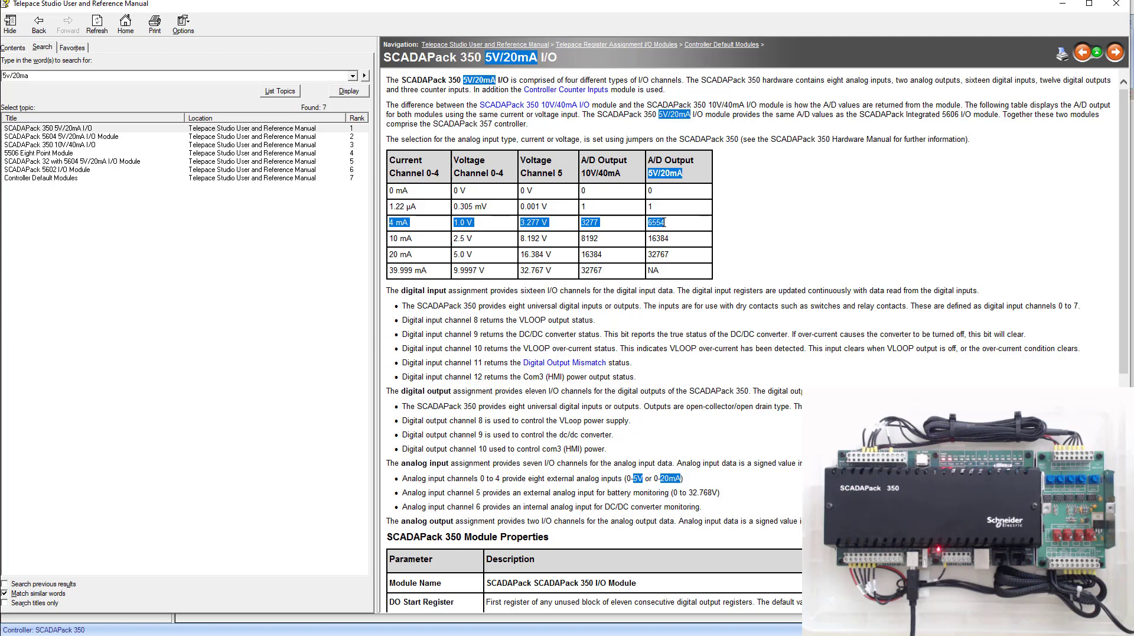
pyautogui.click(667, 224)
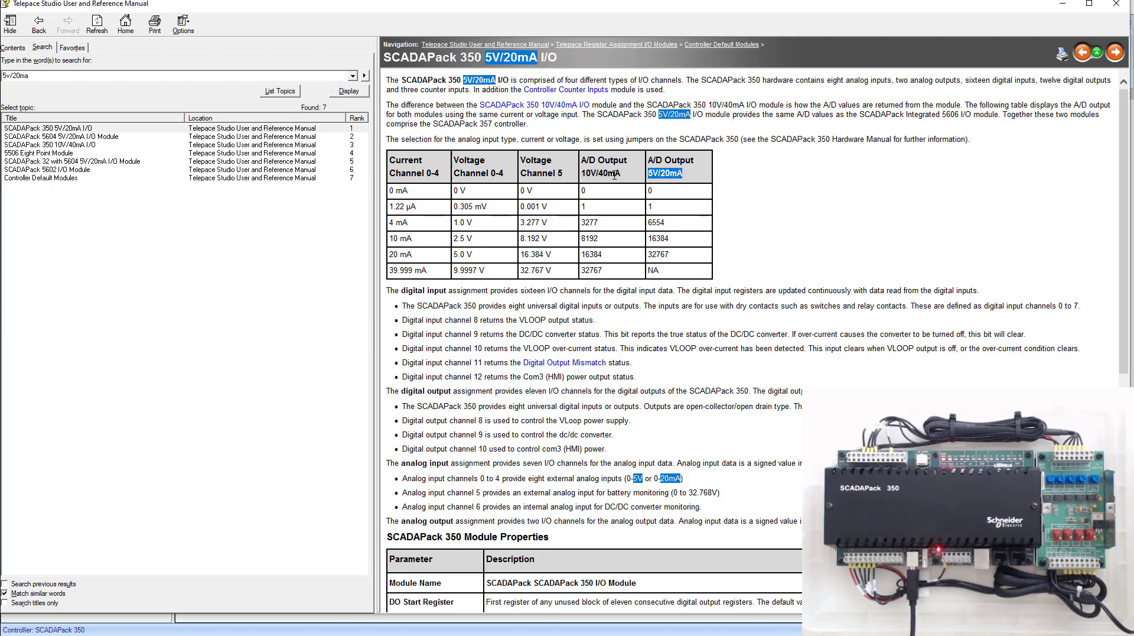
pyautogui.moveTo(668, 222); pyautogui.dragTo(647, 255)
# - Set the SCAL block's Full Scale Raw Input to 32767 and Zero Scale Raw Input to 6554
pyautogui.click(1063, 6)
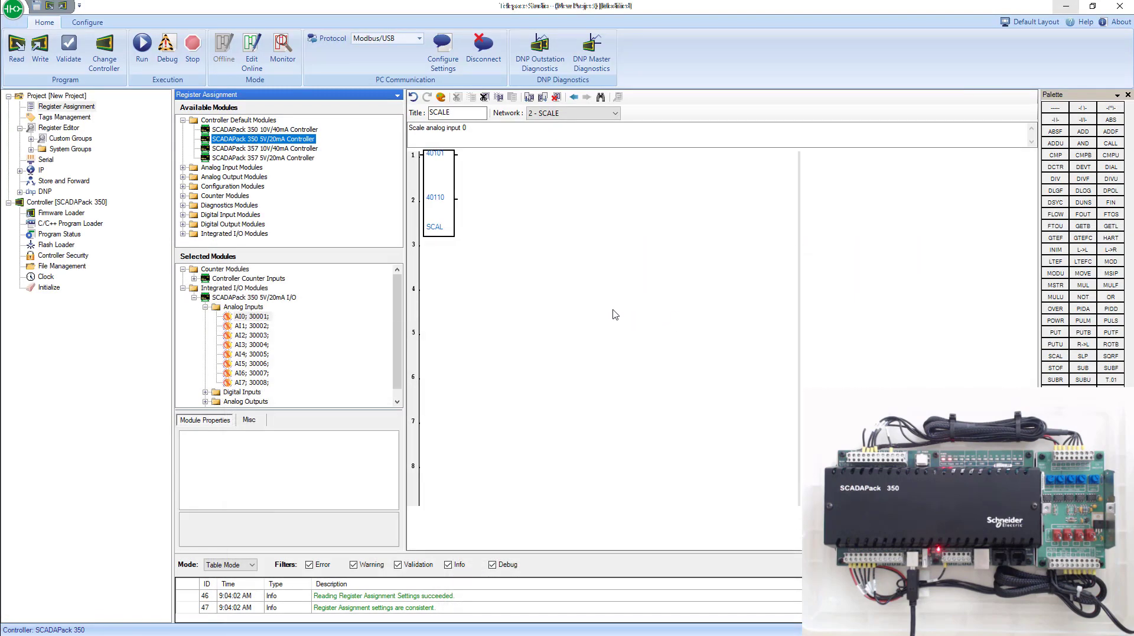
pyautogui.click(447, 224)
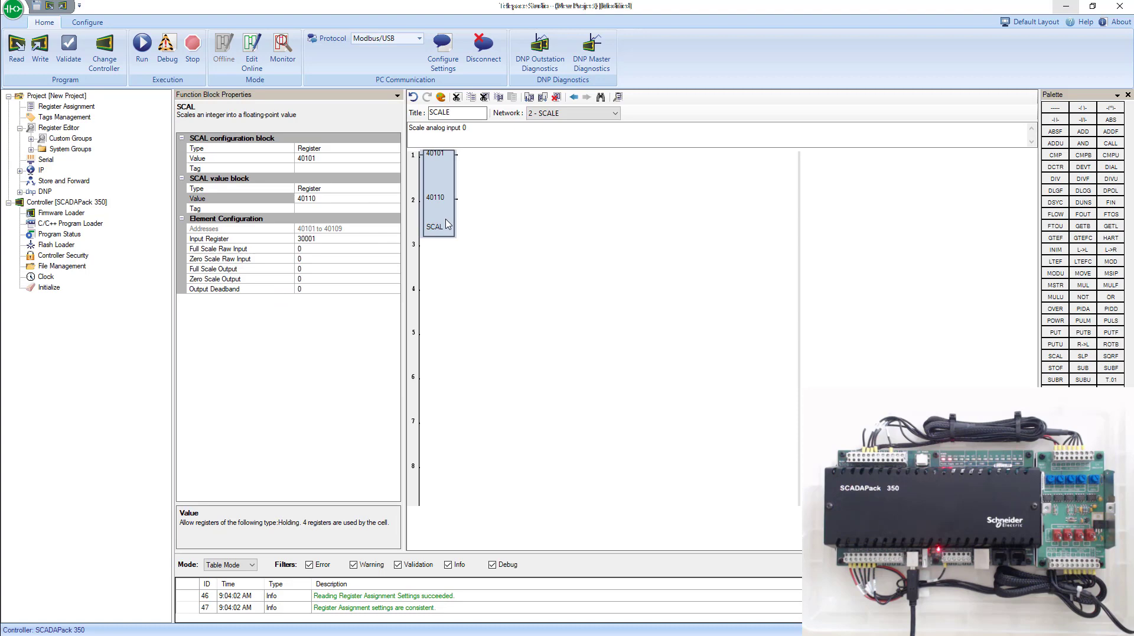
pyautogui.click(311, 248)
pyautogui.press('BackSpace')
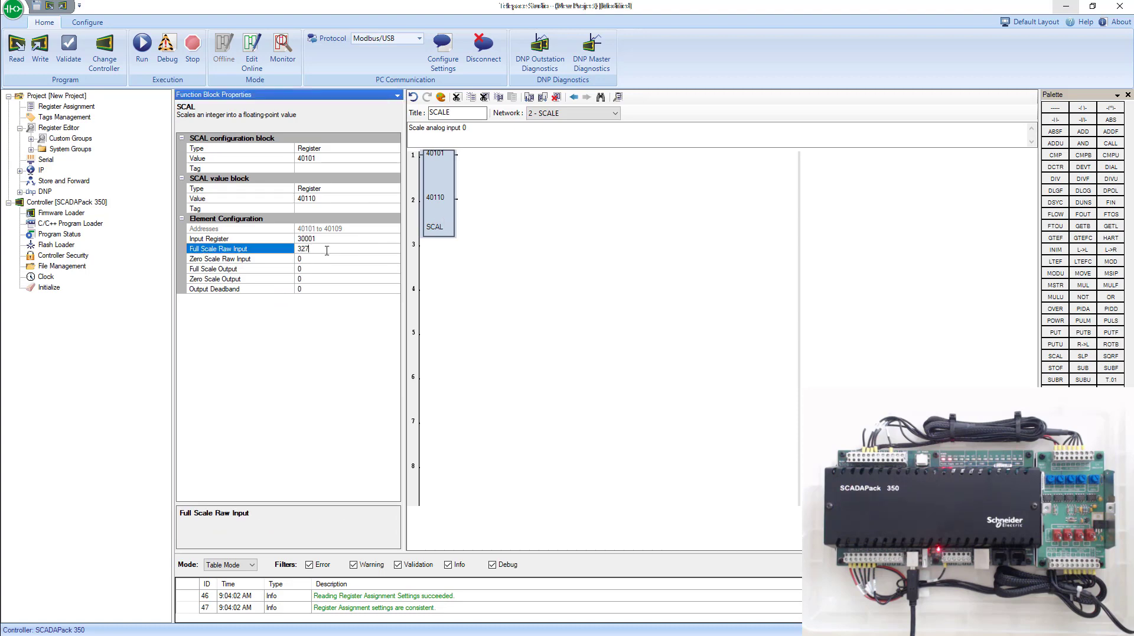
pyautogui.press('Return')
pyautogui.click(256, 264)
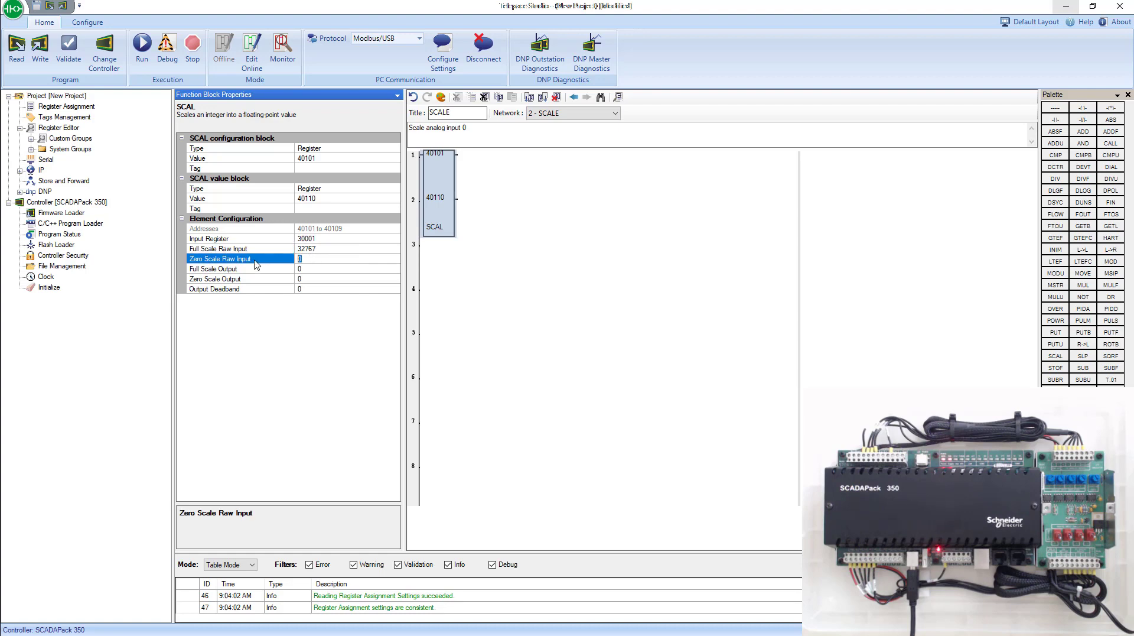
pyautogui.click(296, 269)
# - Set the SCAL block's Full Scale Output to 100
pyautogui.click(220, 278)
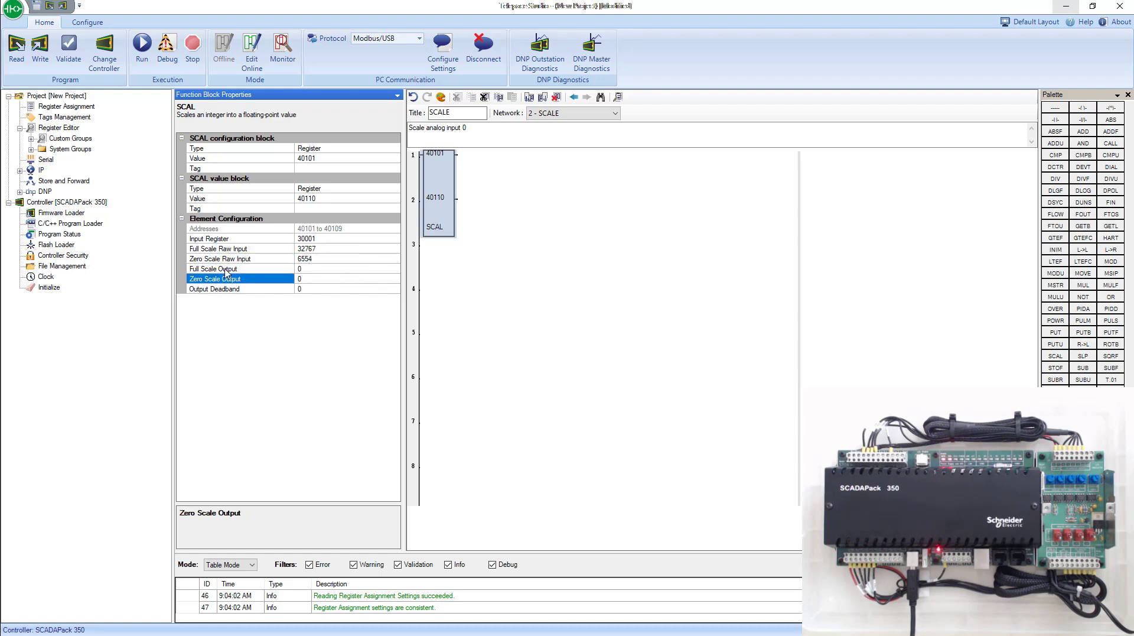
pyautogui.click(227, 270)
pyautogui.click(235, 277)
pyautogui.click(265, 270)
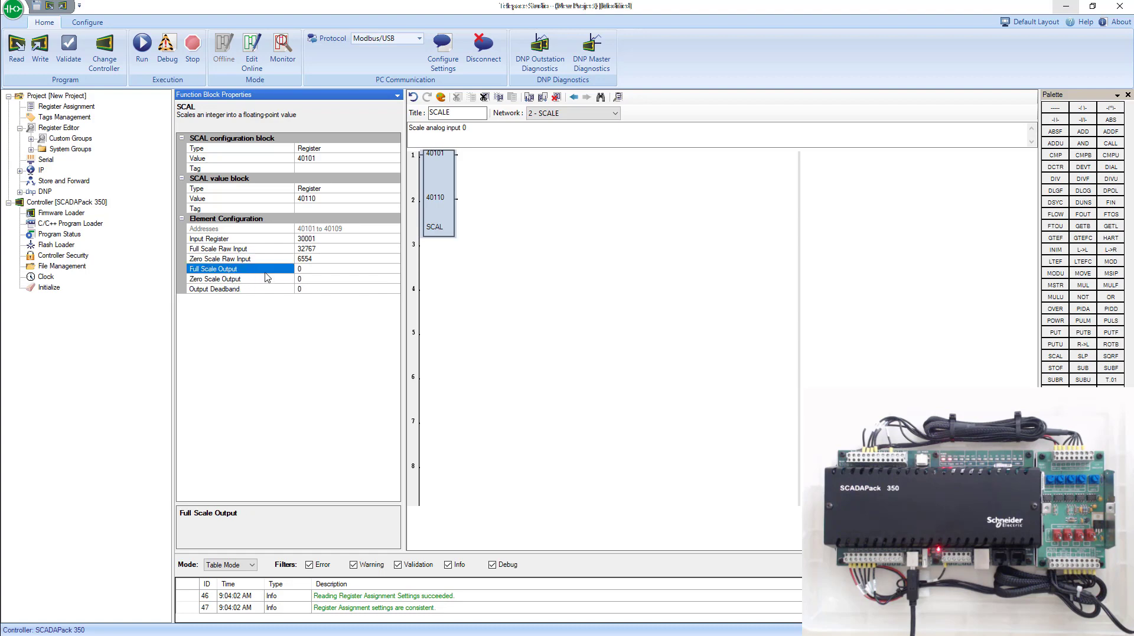
pyautogui.write('100')
pyautogui.click(318, 280)
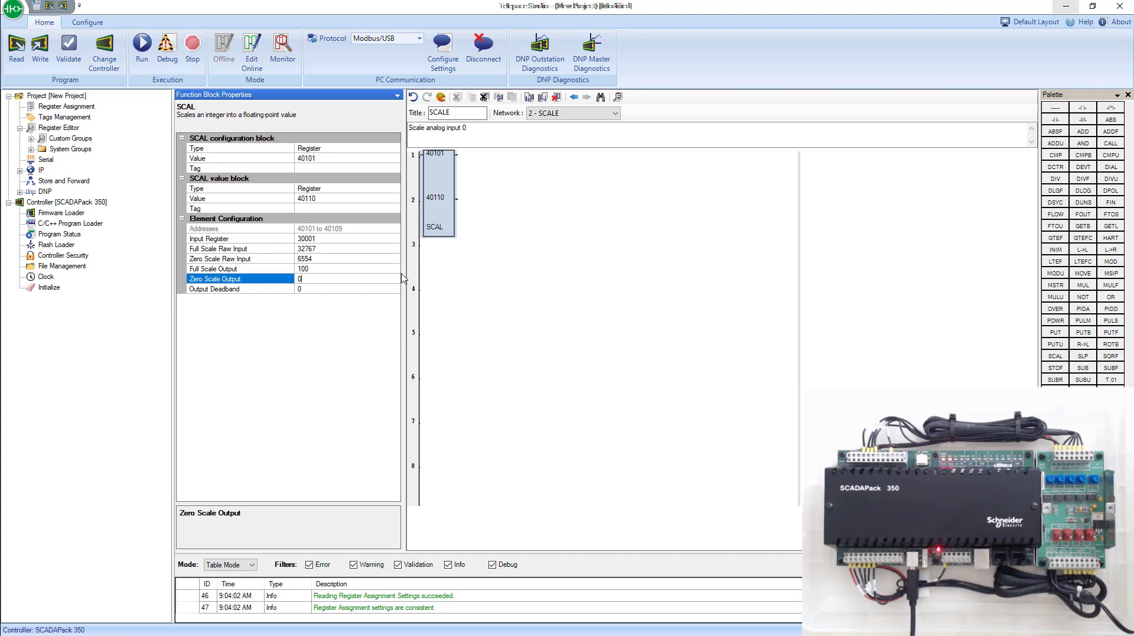
# - Write the ladder program to the SCADAPack 350, restarting the scan, and start online monitoring
pyautogui.click(39, 56)
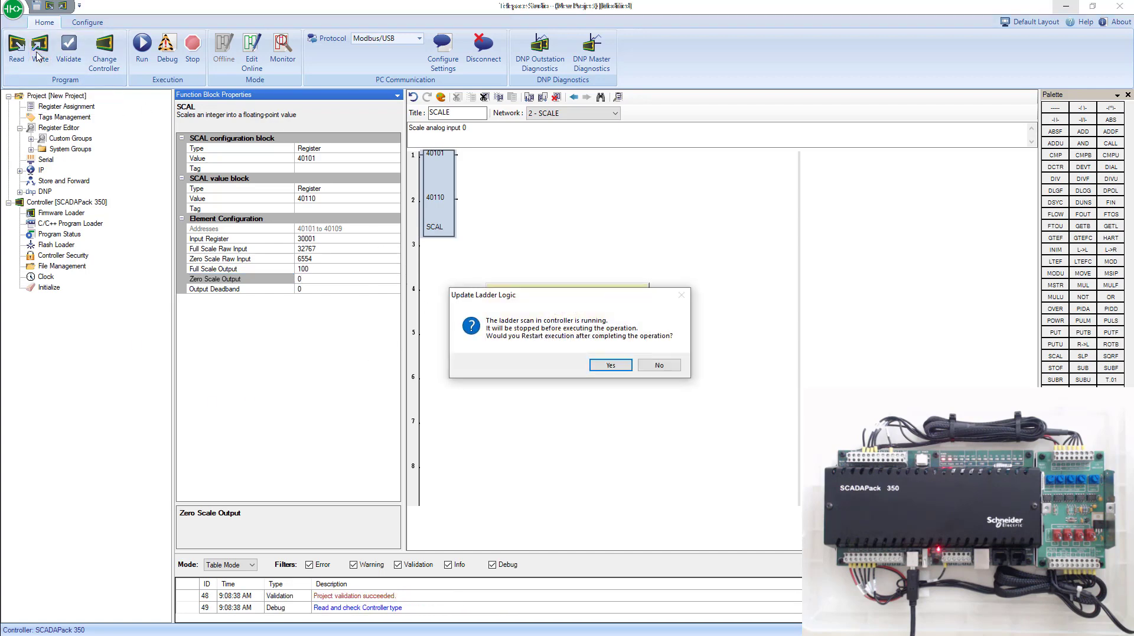
pyautogui.click(610, 363)
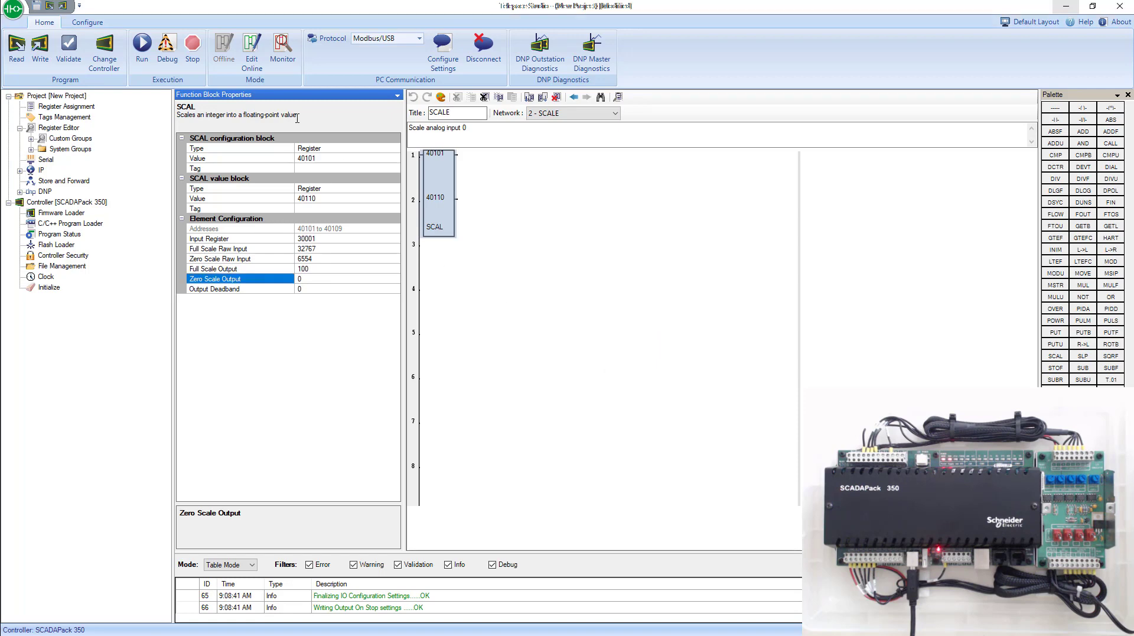
pyautogui.click(281, 53)
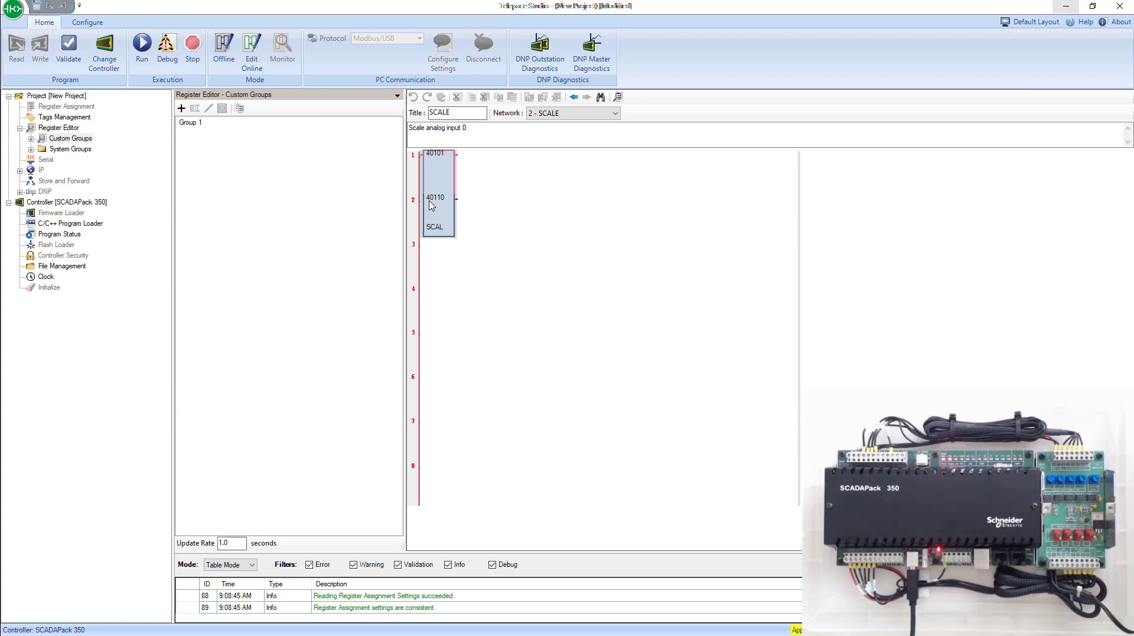
pyautogui.rightClick(441, 186)
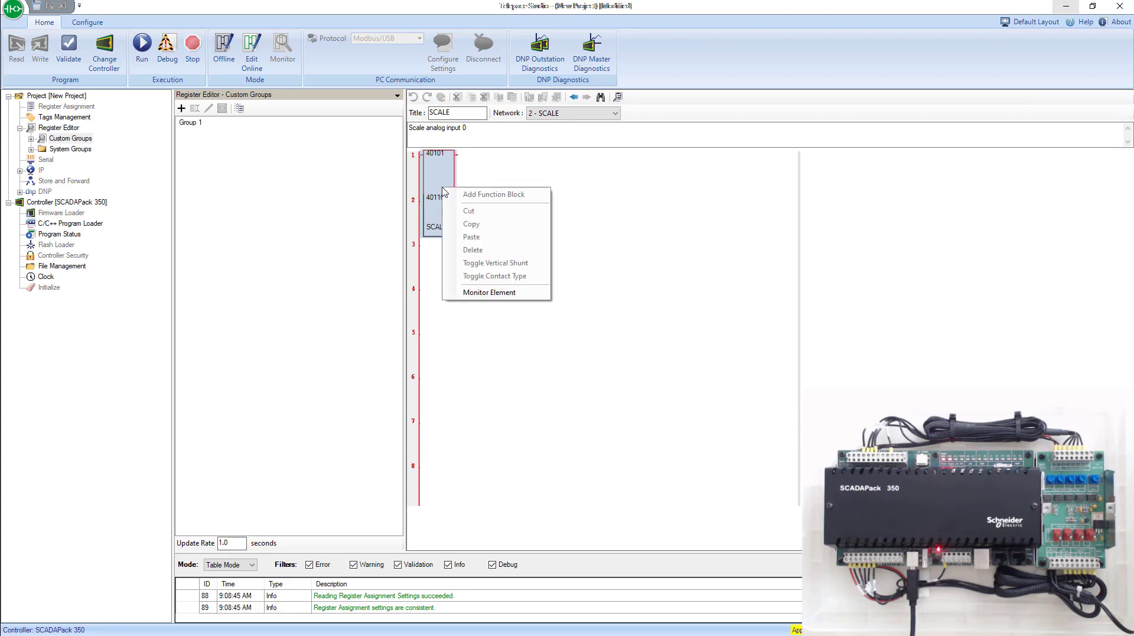
# - Monitor the SCAL block's registers in a new Register Editor group named SCALE
pyautogui.click(440, 191)
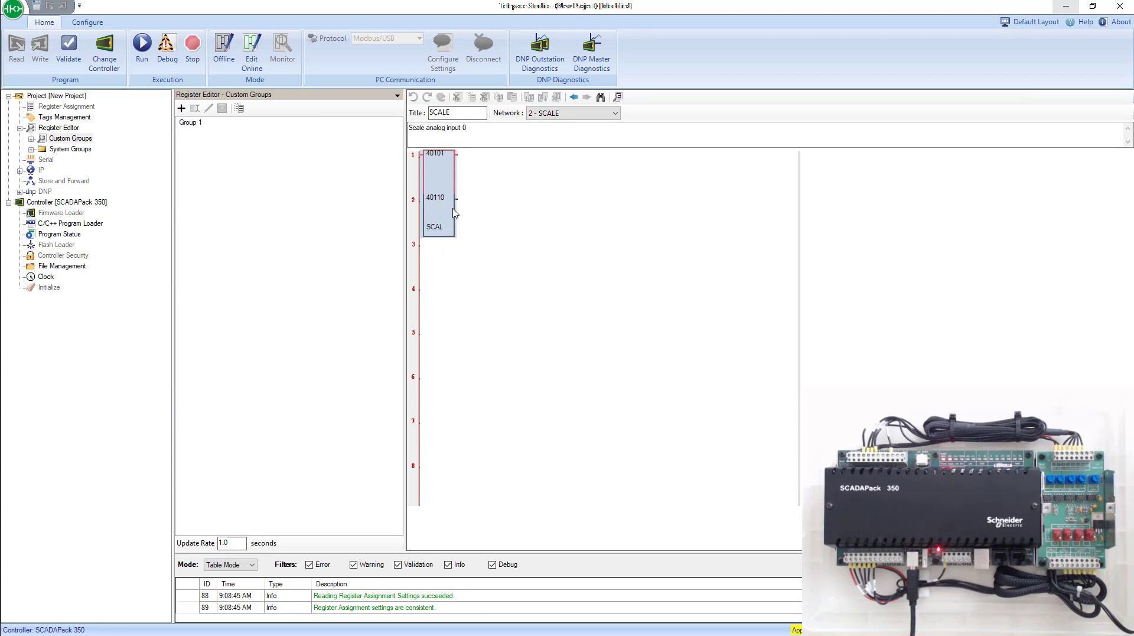
pyautogui.rightClick(439, 202)
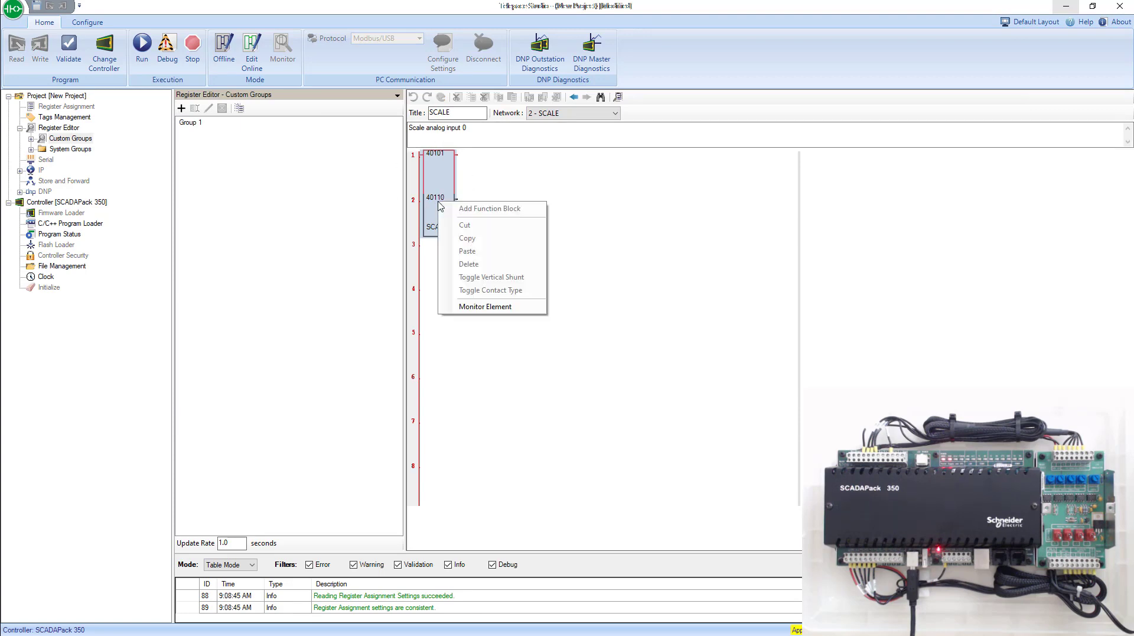
pyautogui.click(502, 307)
pyautogui.click(487, 329)
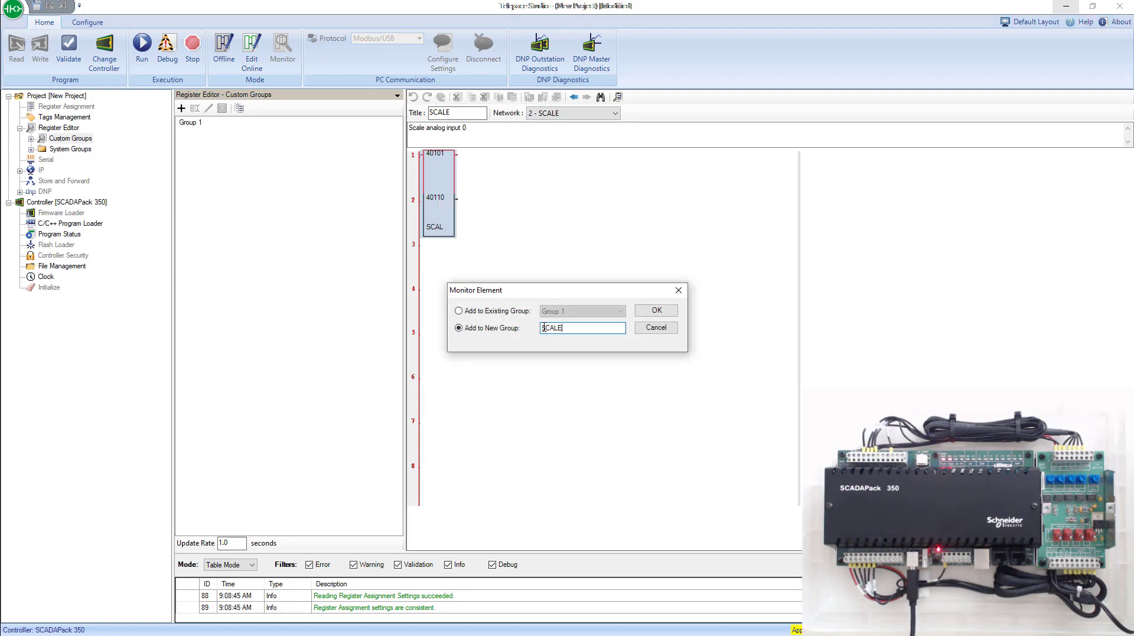
pyautogui.press('Return')
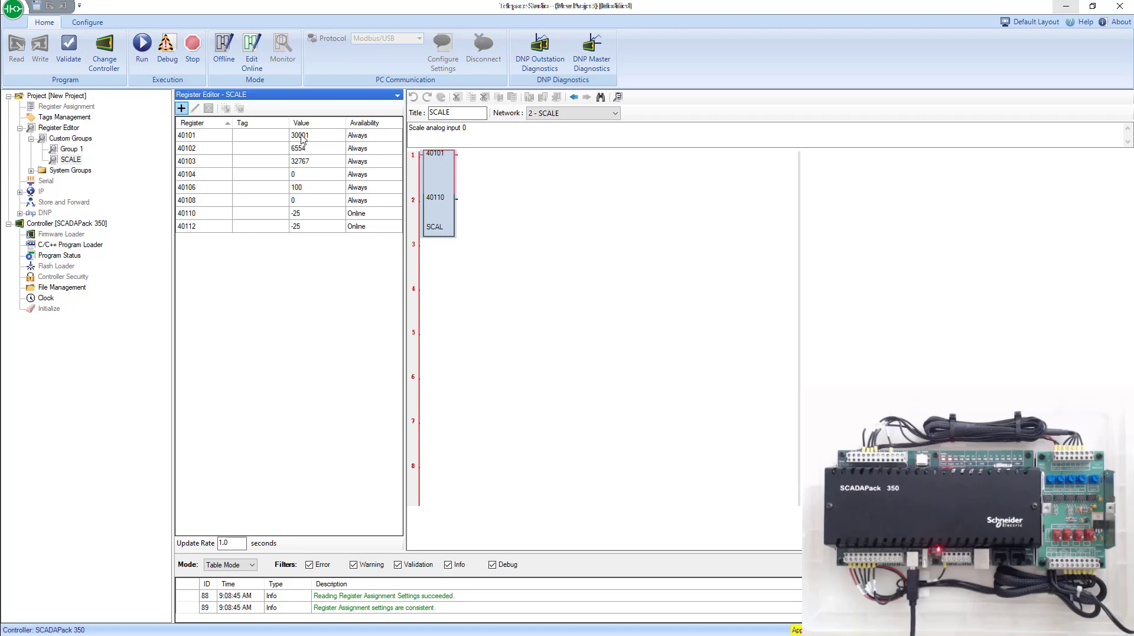
# - Add input register 30001 to the SCALE group
pyautogui.click(180, 108)
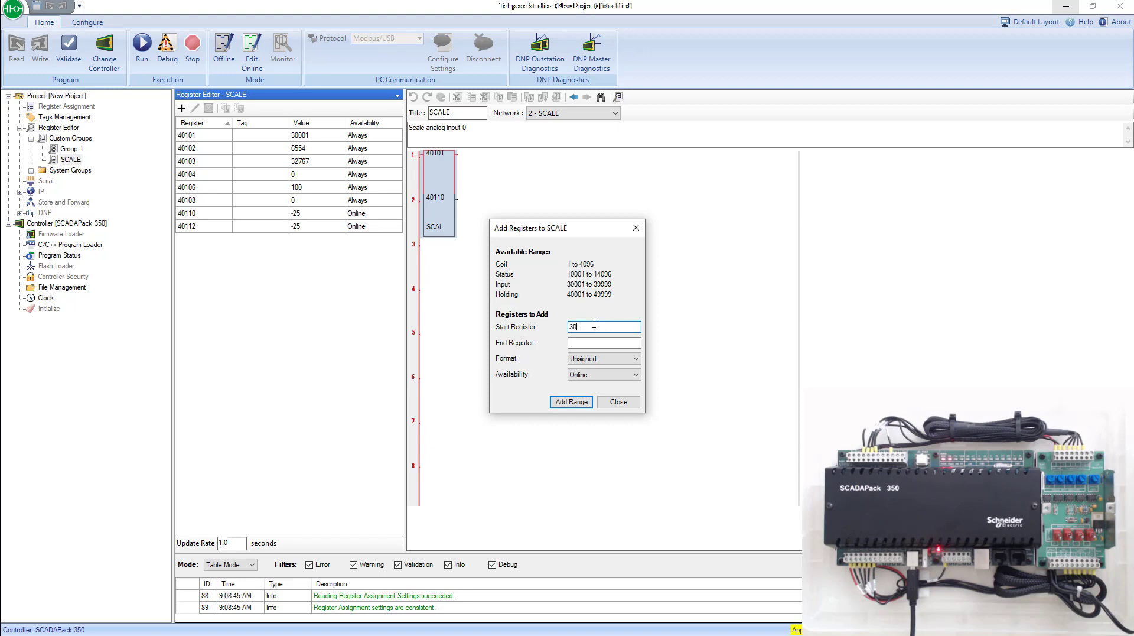
pyautogui.click(579, 402)
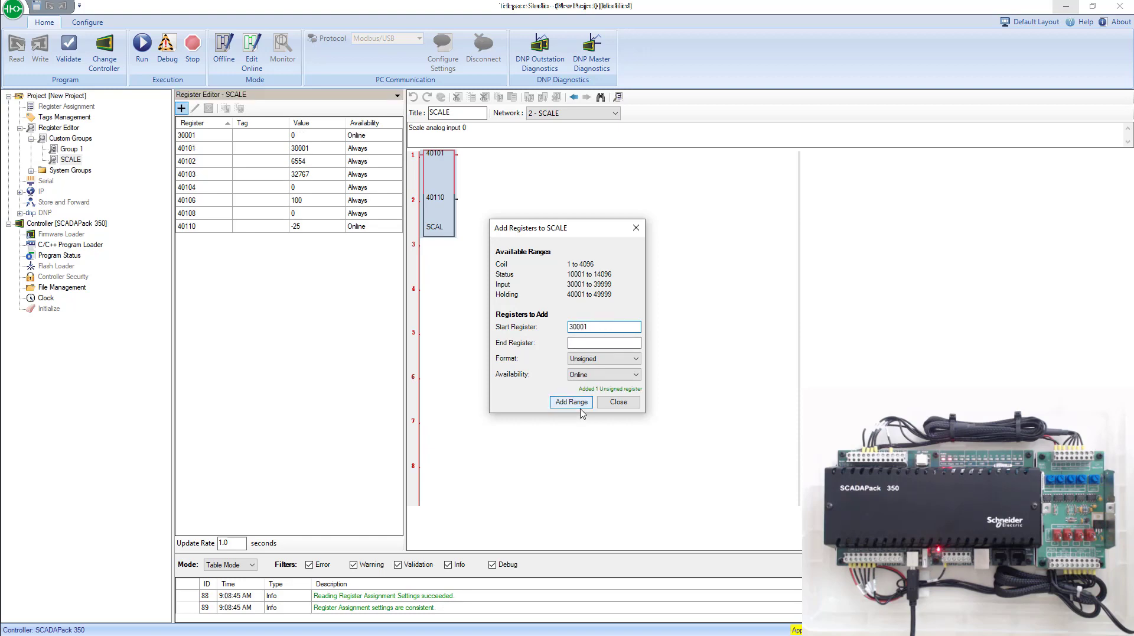
pyautogui.click(618, 403)
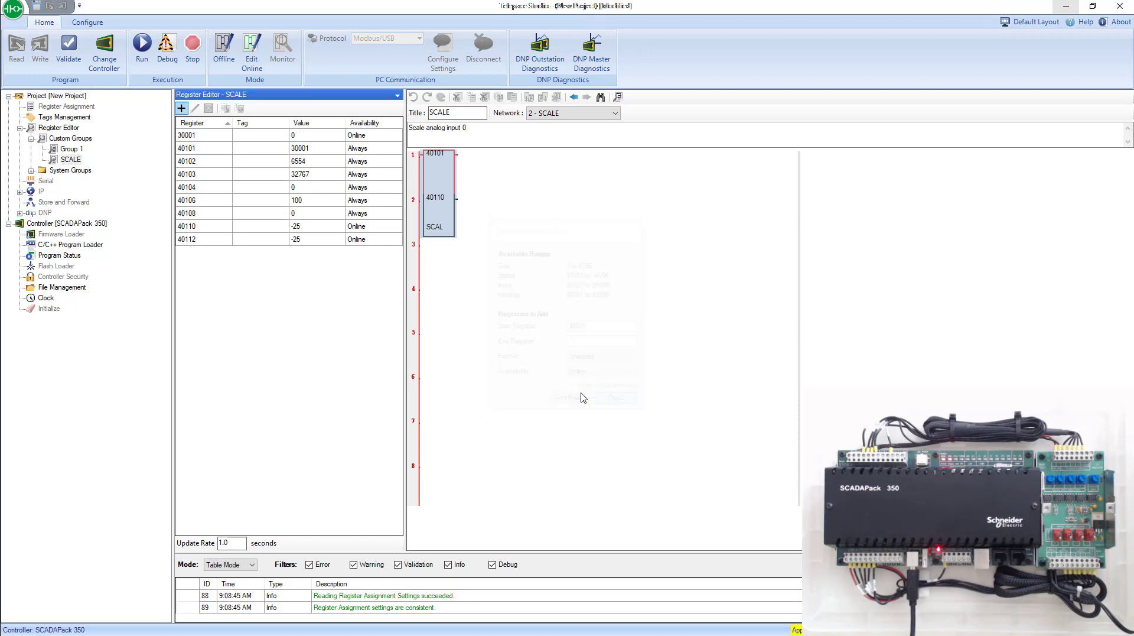
pyautogui.click(260, 138)
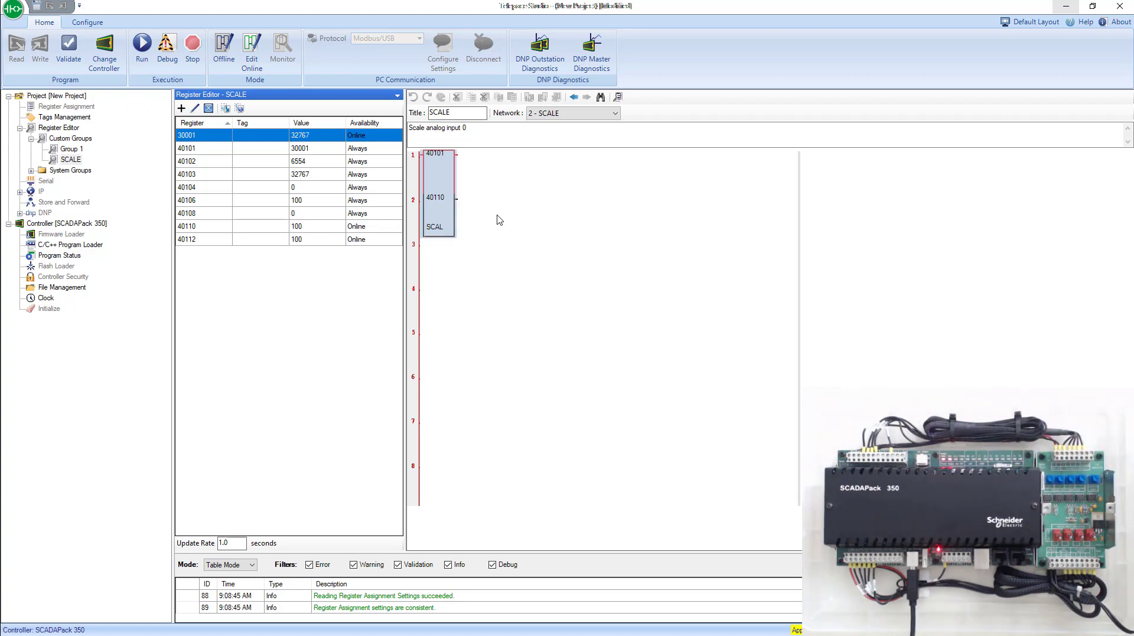
pyautogui.click(187, 228)
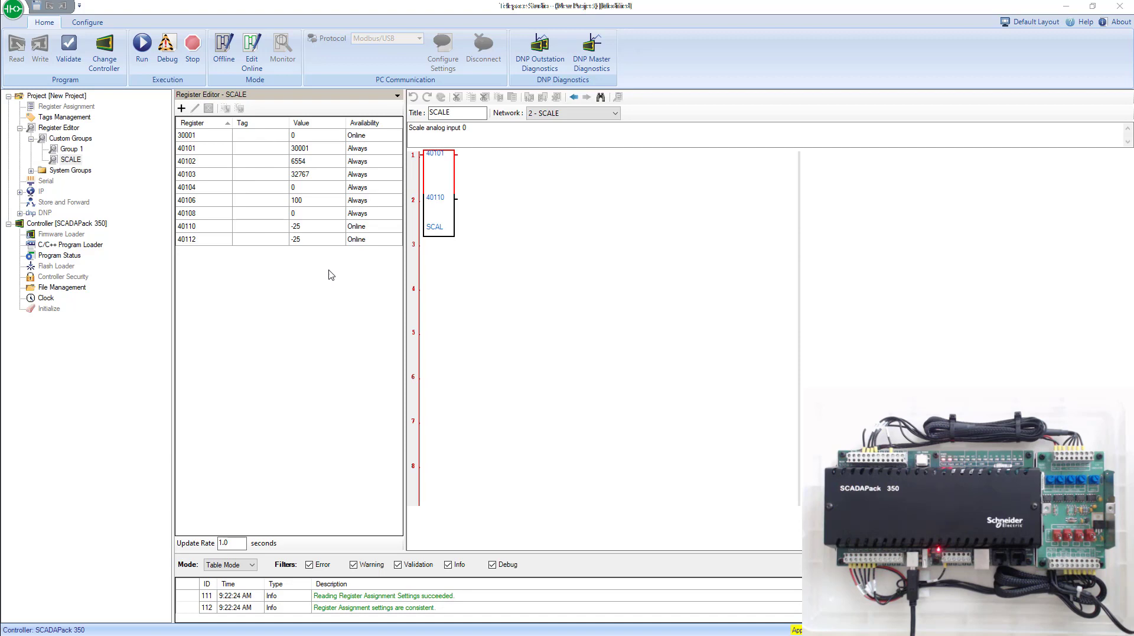
# - Reopen the manual and redisplay the SCAL-Scale Analog Value topic from the 'scal' search
pyautogui.click(1084, 24)
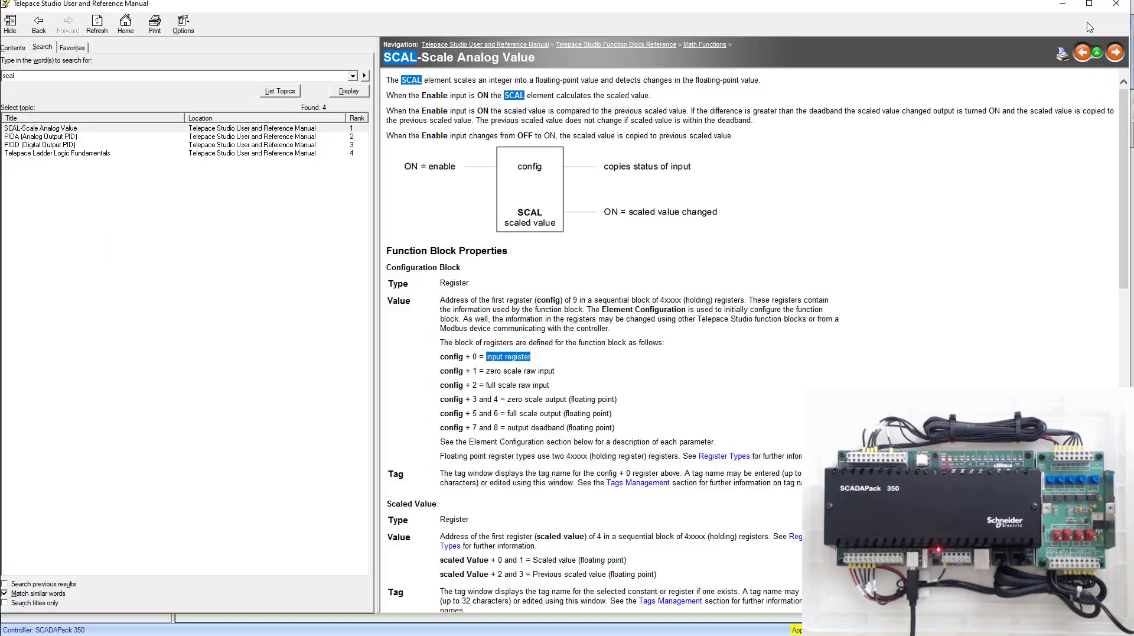
pyautogui.click(25, 76)
pyautogui.doubleClick(35, 128)
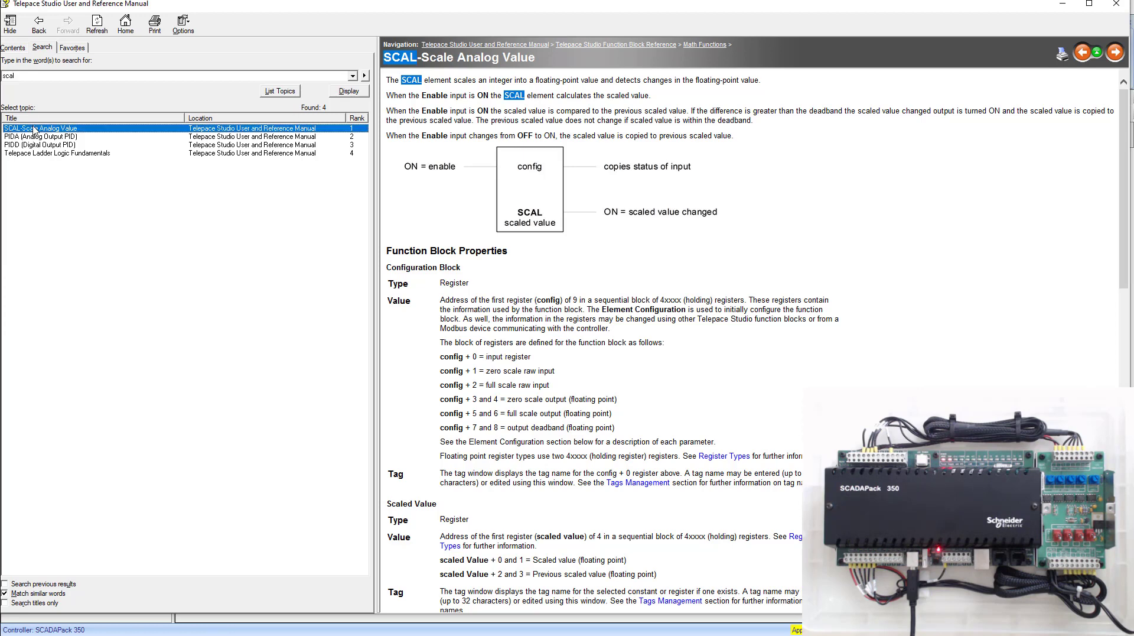
pyautogui.click(554, 257)
pyautogui.scroll(-3, 555, 255)
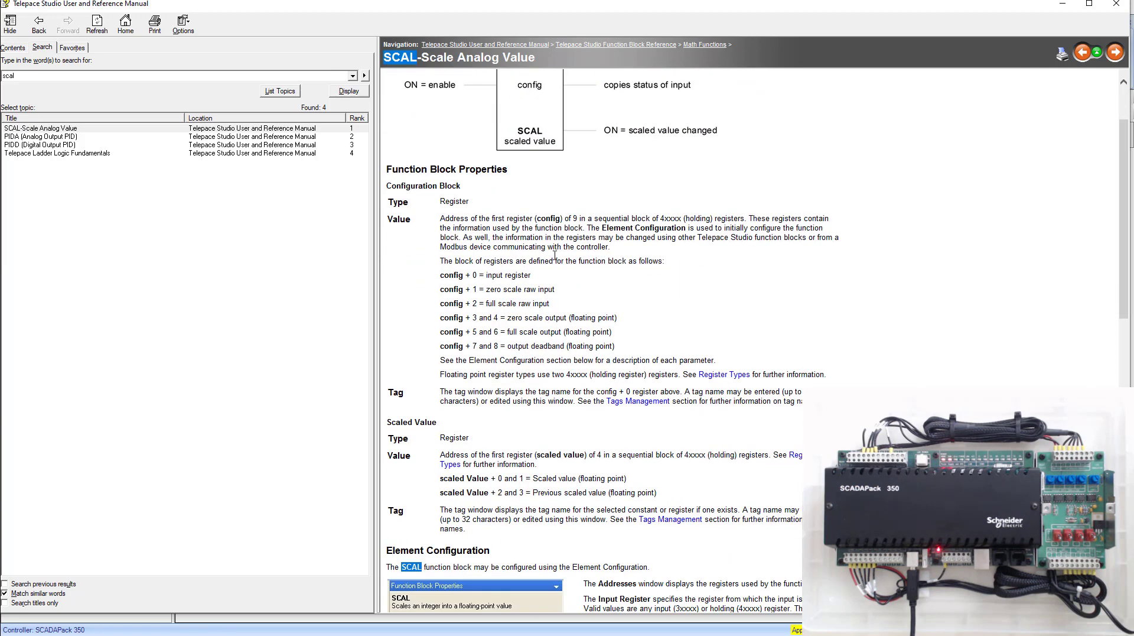
pyautogui.scroll(3, 447, 277)
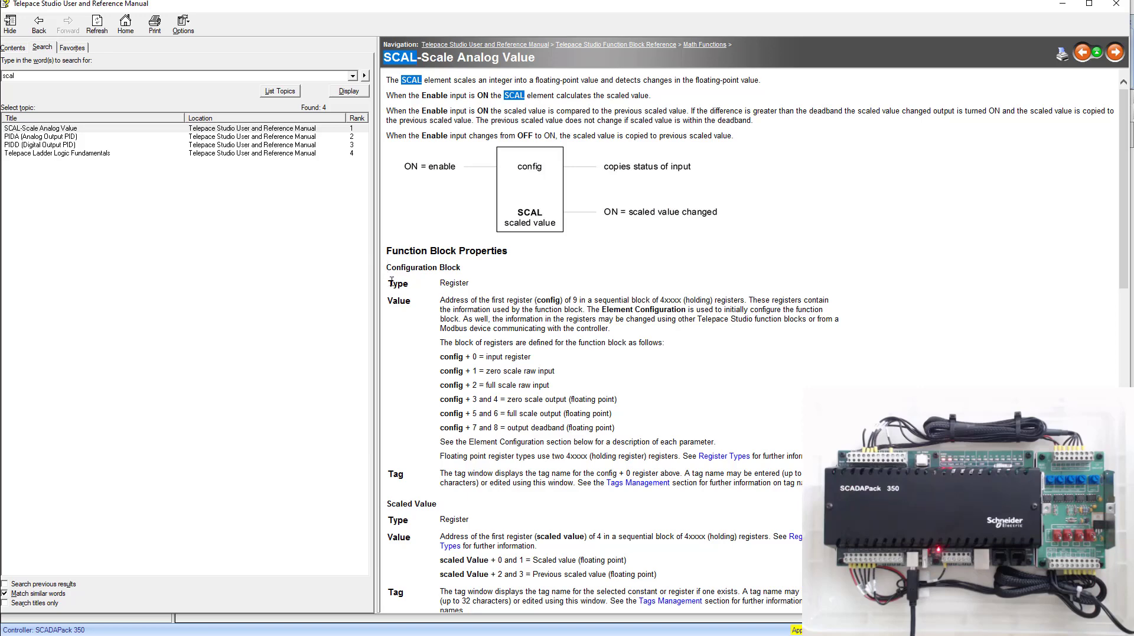
# - Read the topic's Configuration Block entries: input register, zero scale raw input and scaled value
pyautogui.moveTo(391, 281); pyautogui.dragTo(490, 285)
pyautogui.click(470, 360)
pyautogui.moveTo(533, 361); pyautogui.dragTo(486, 361)
pyautogui.moveTo(556, 371); pyautogui.dragTo(566, 427)
pyautogui.scroll(-3, 532, 356)
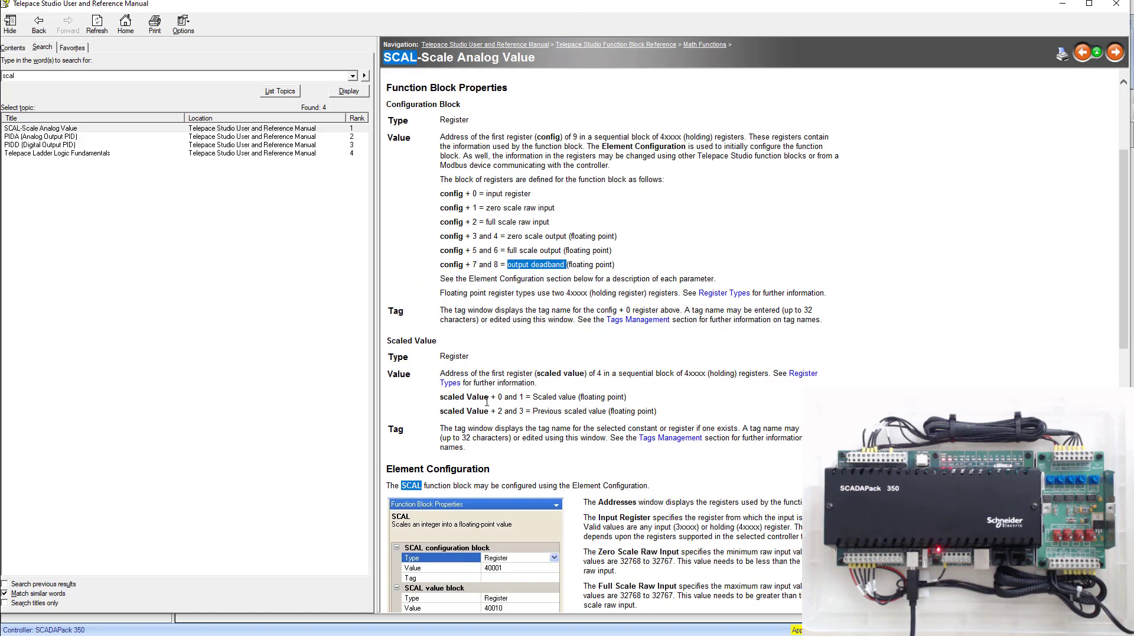
pyautogui.moveTo(533, 396); pyautogui.dragTo(603, 412)
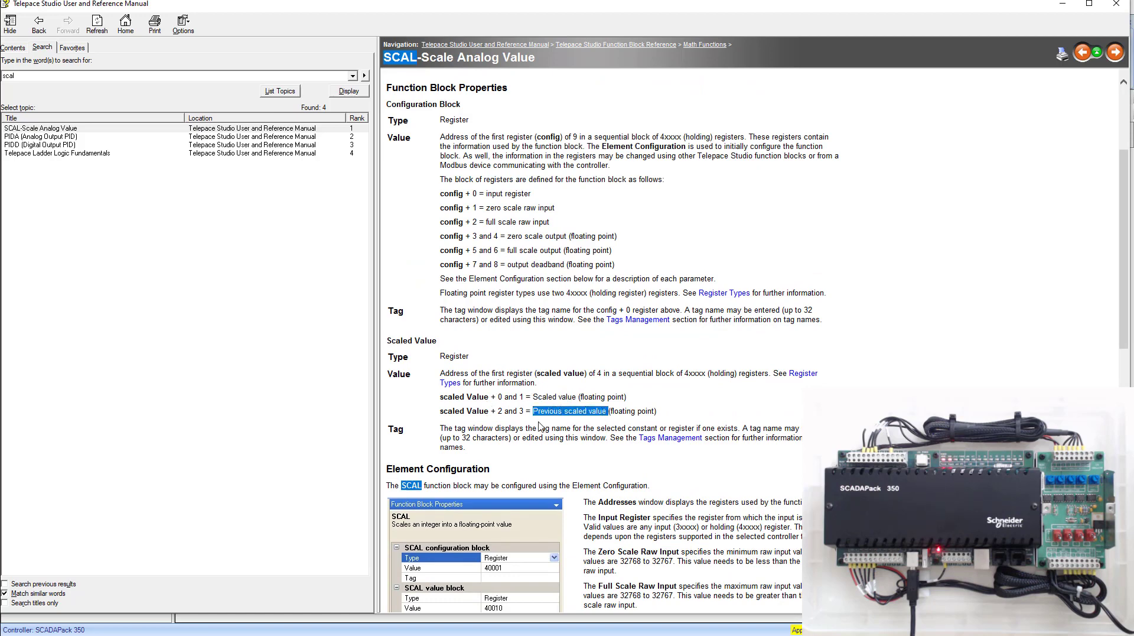
pyautogui.click(591, 433)
pyautogui.scroll(5, 538, 395)
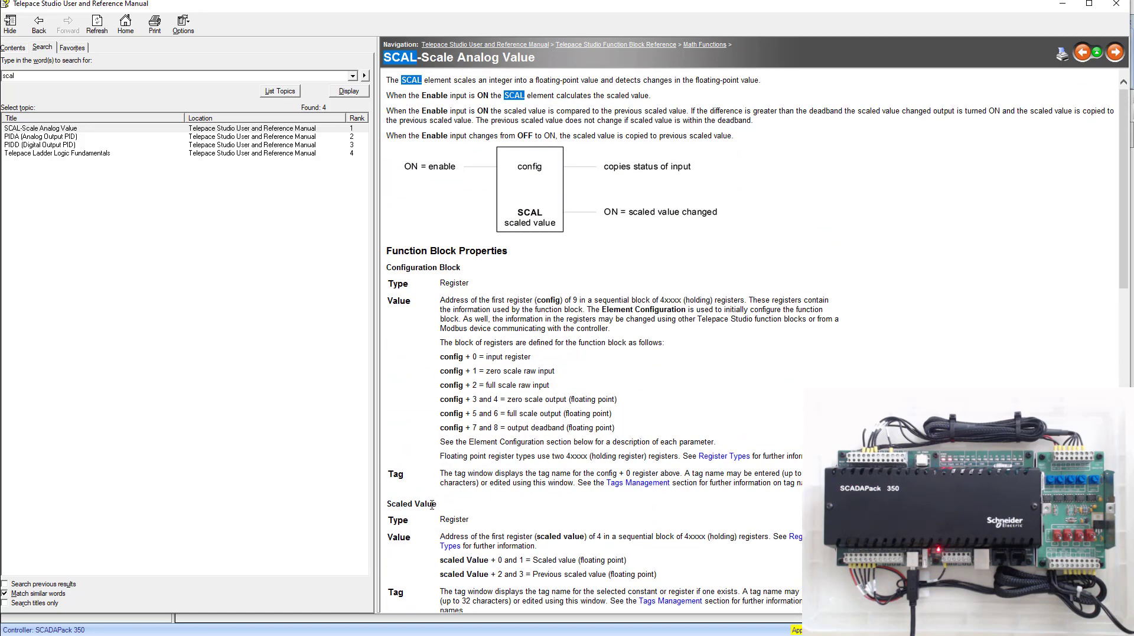
# - Return to the Telepace Studio project's SCALE table and switch to online editing
pyautogui.click(421, 625)
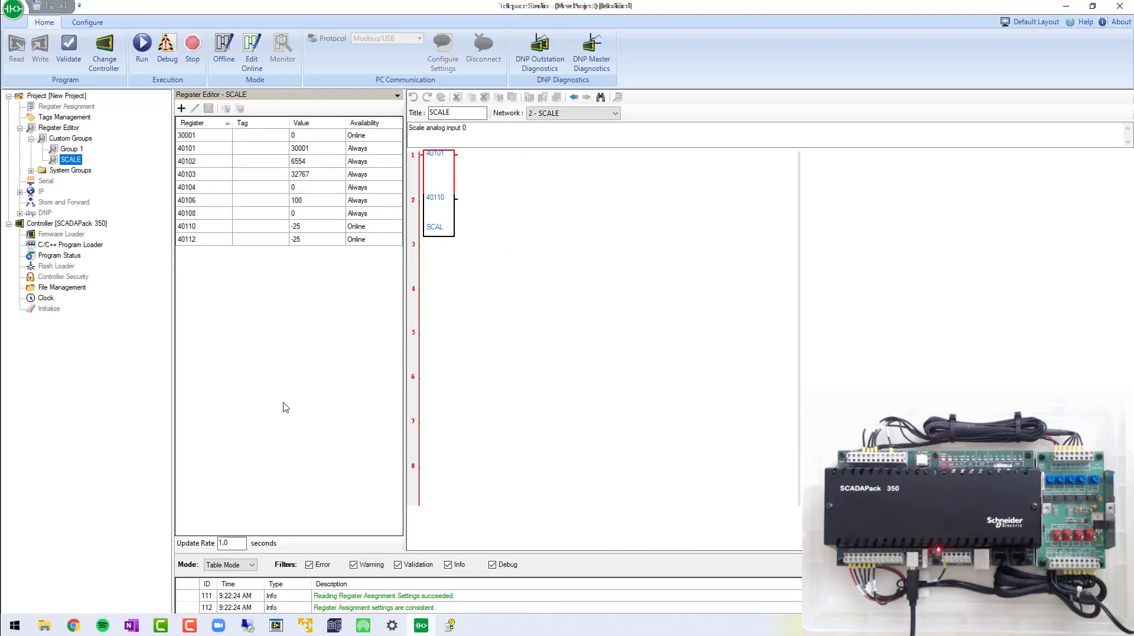
pyautogui.click(225, 318)
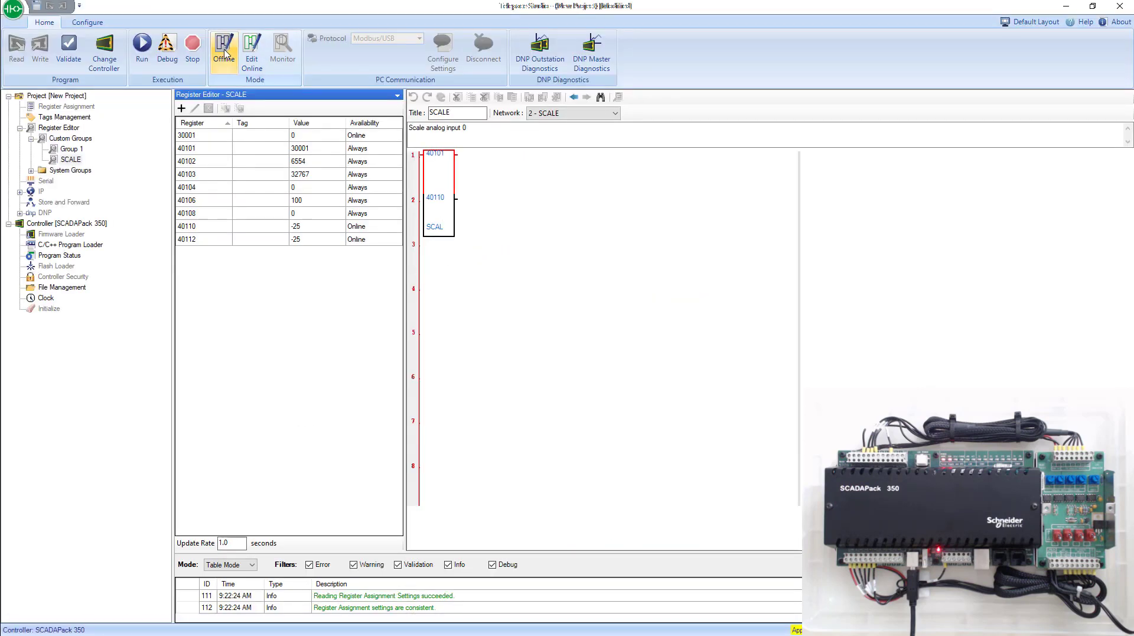
pyautogui.click(252, 50)
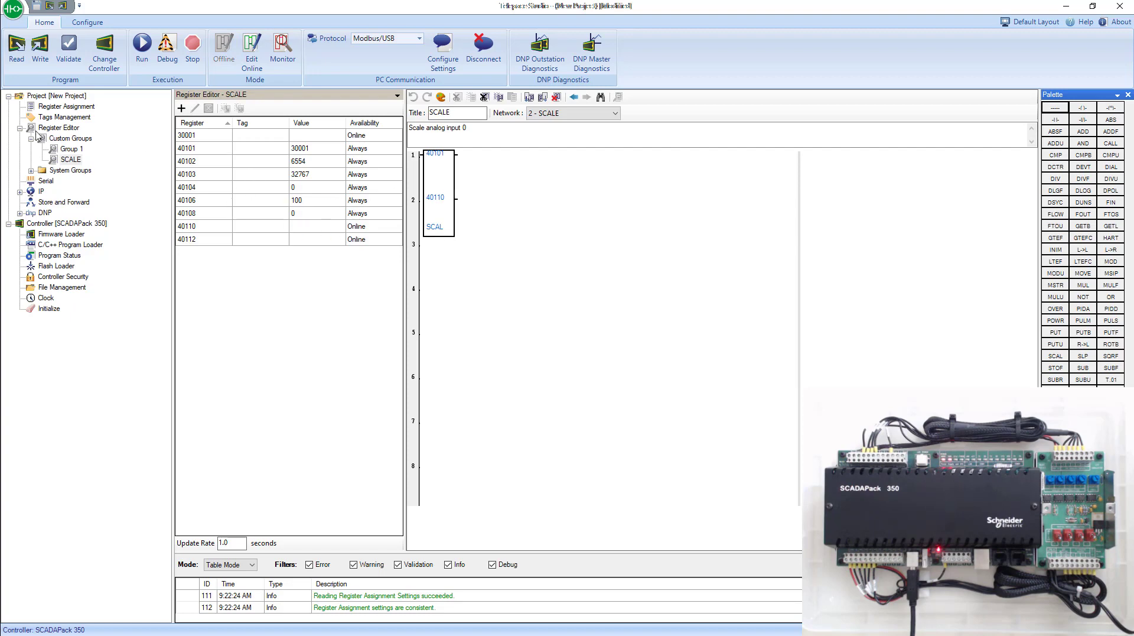
# - Add a tag named 'AI0 Input Reg' at address 40101 in Tags Management, then view the SCAL block
pyautogui.click(51, 118)
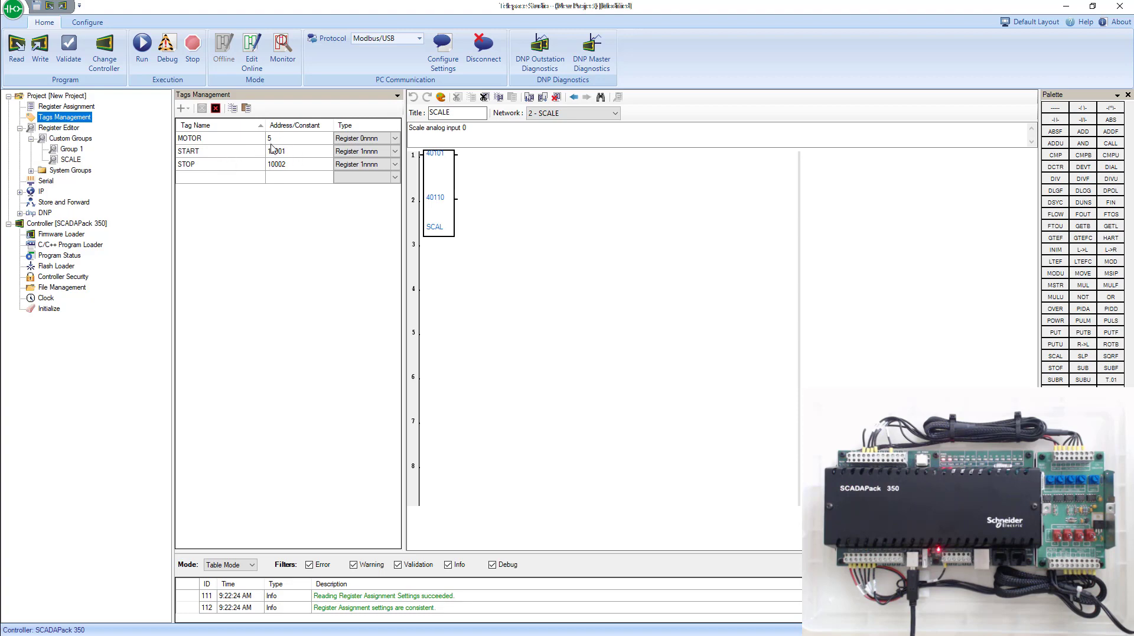
pyautogui.click(199, 180)
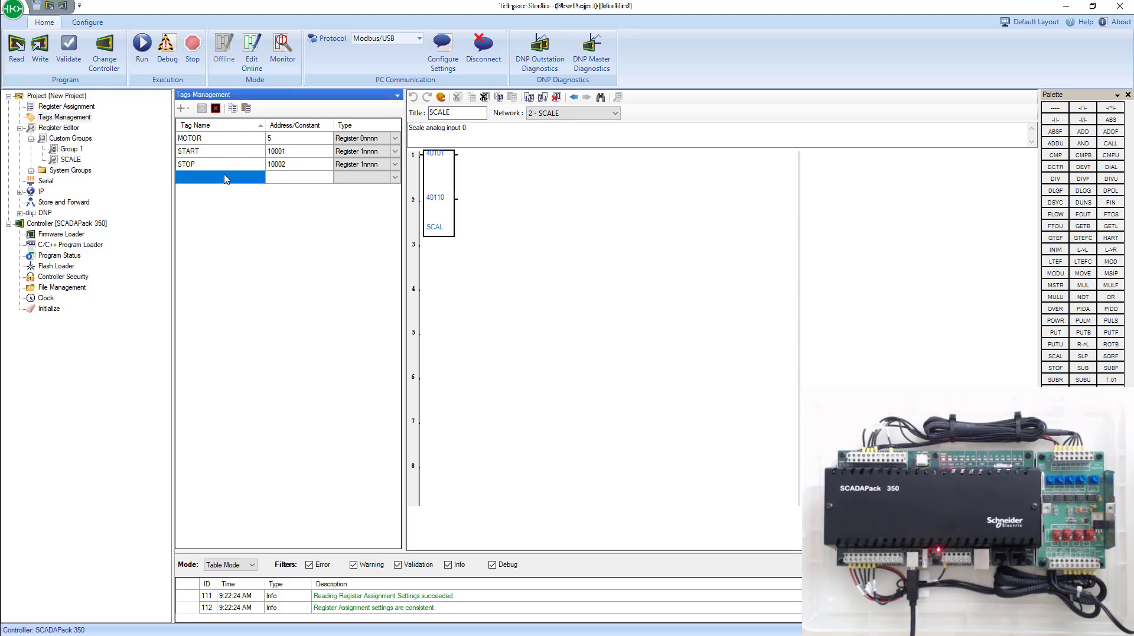
pyautogui.click(199, 178)
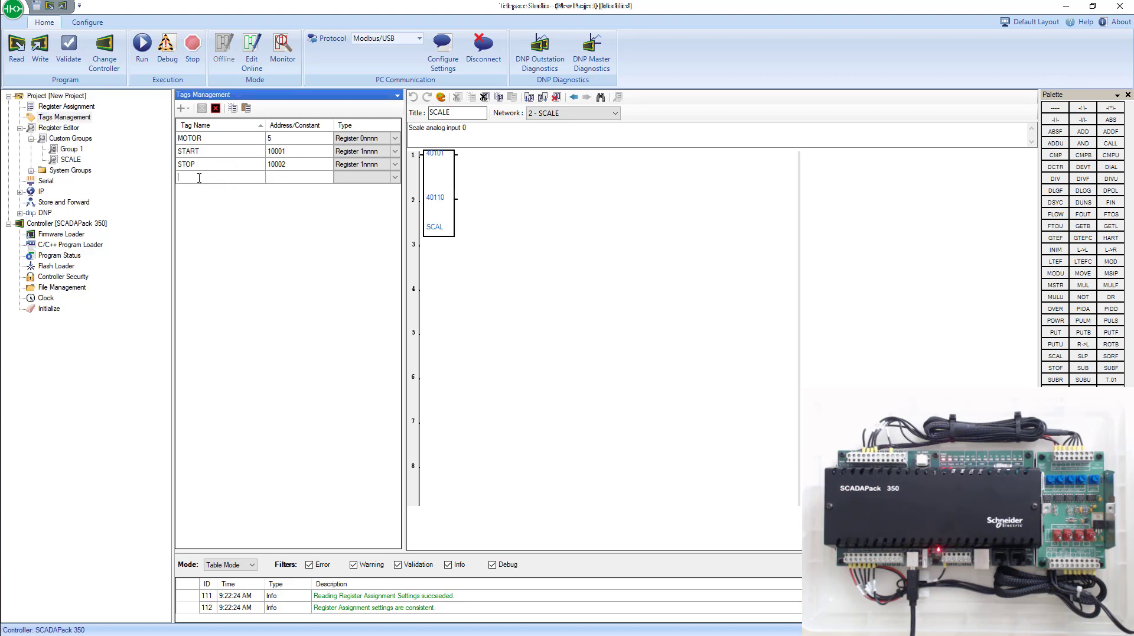
pyautogui.write('AI0')
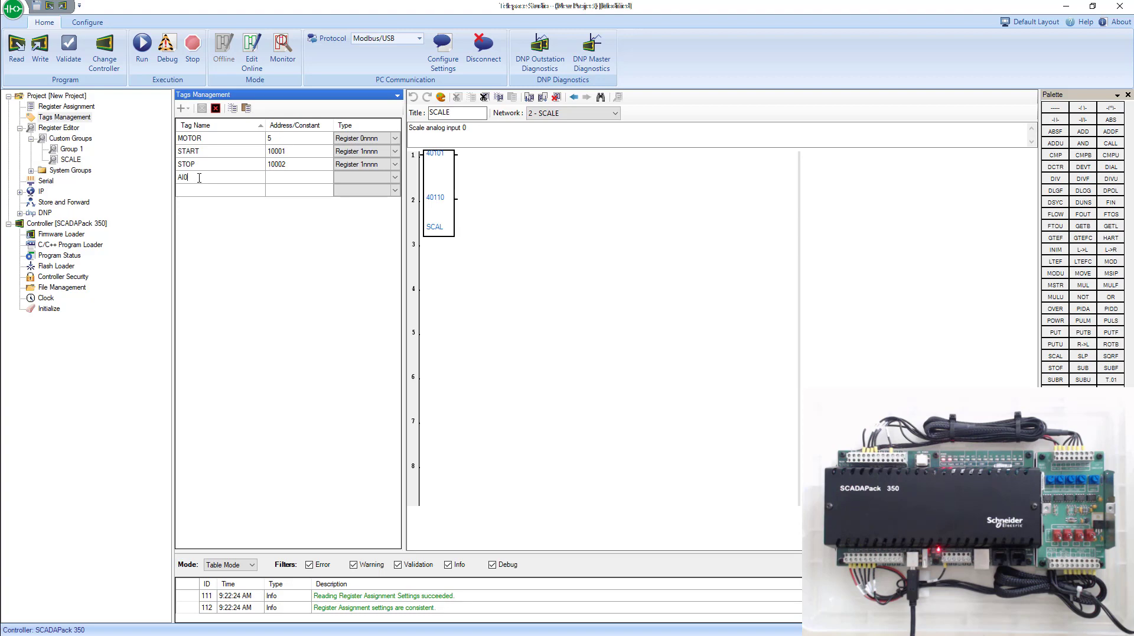
pyautogui.write(' Input Register')
pyautogui.click(284, 179)
pyautogui.click(269, 177)
pyautogui.write('40101')
pyautogui.press('Return')
pyautogui.click(440, 182)
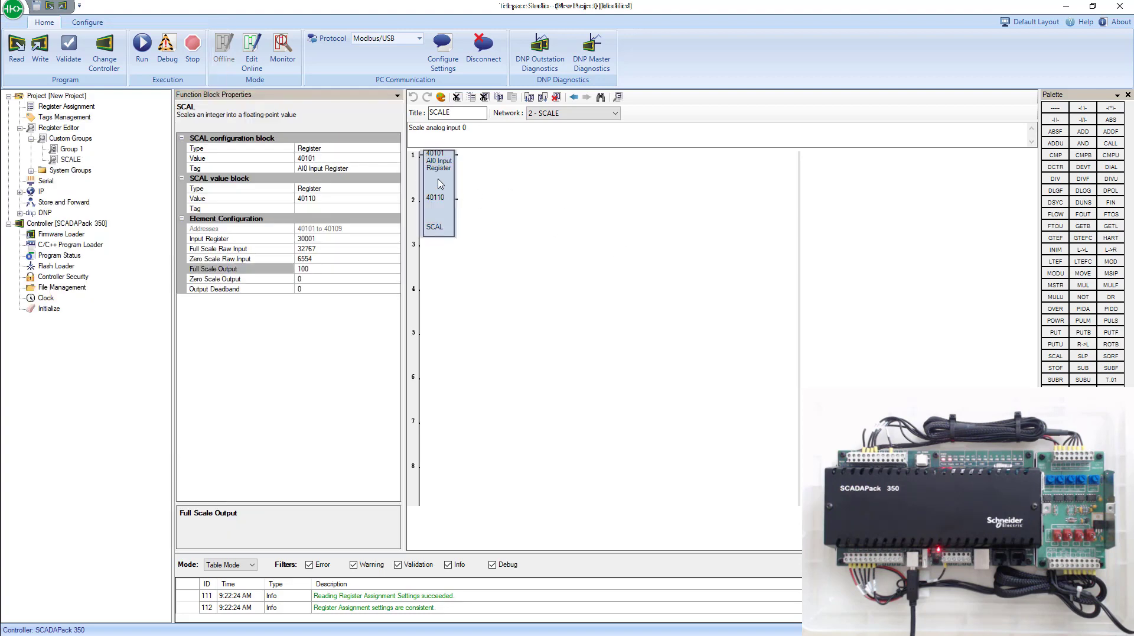
# - Resume monitoring, open the SCALE group, and compare register 40101 with the SCAL block properties
pyautogui.click(282, 49)
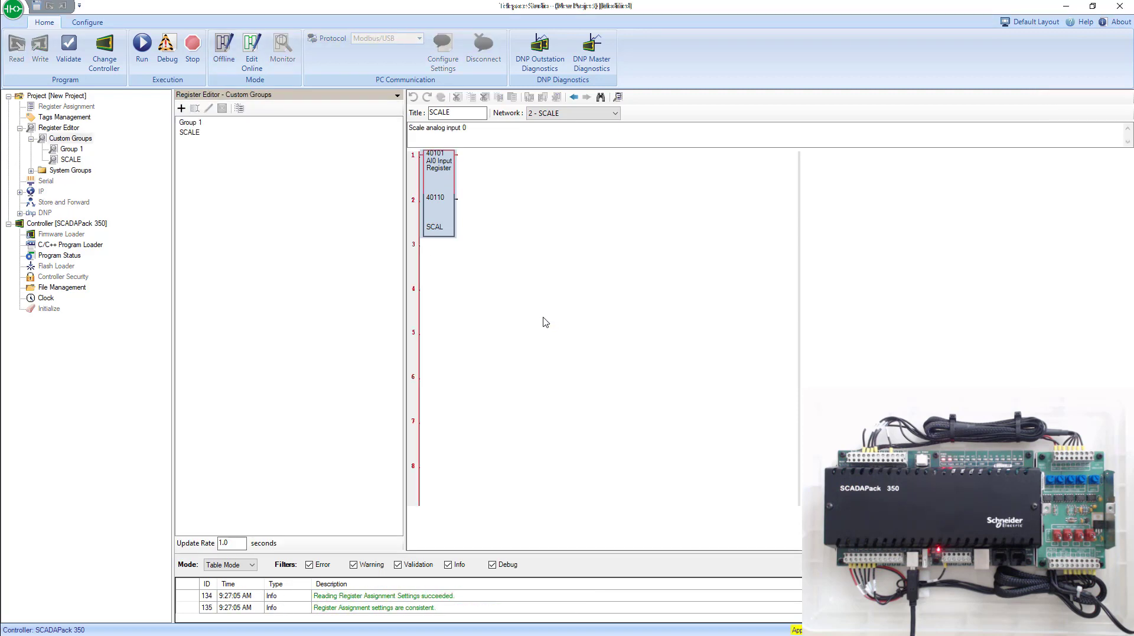
pyautogui.doubleClick(190, 133)
pyautogui.click(192, 148)
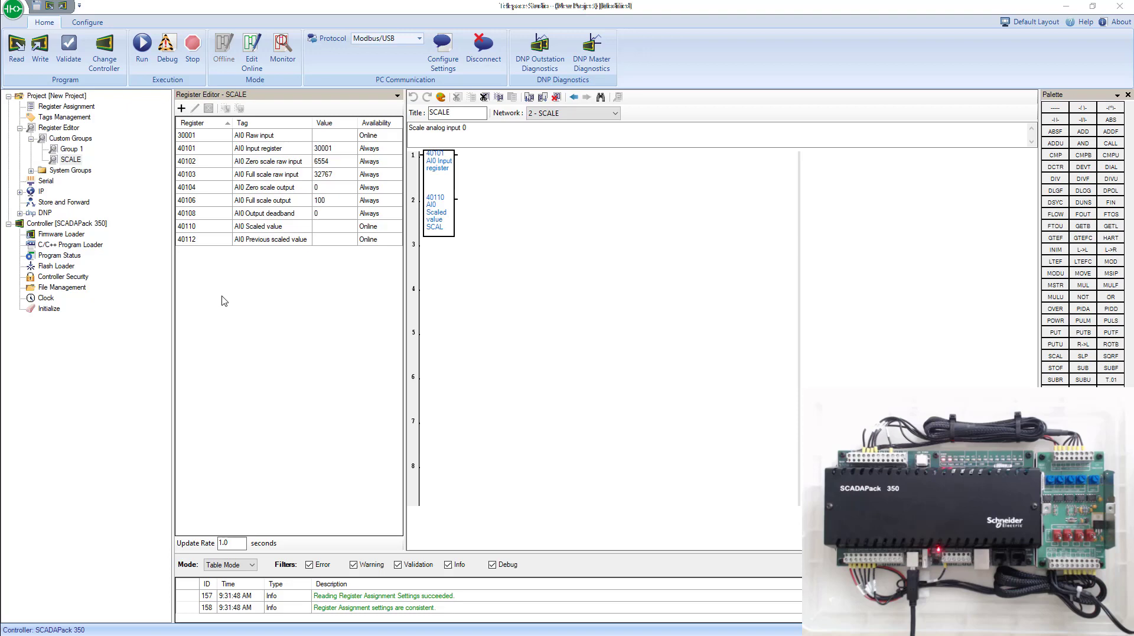
pyautogui.click(451, 233)
pyautogui.click(64, 159)
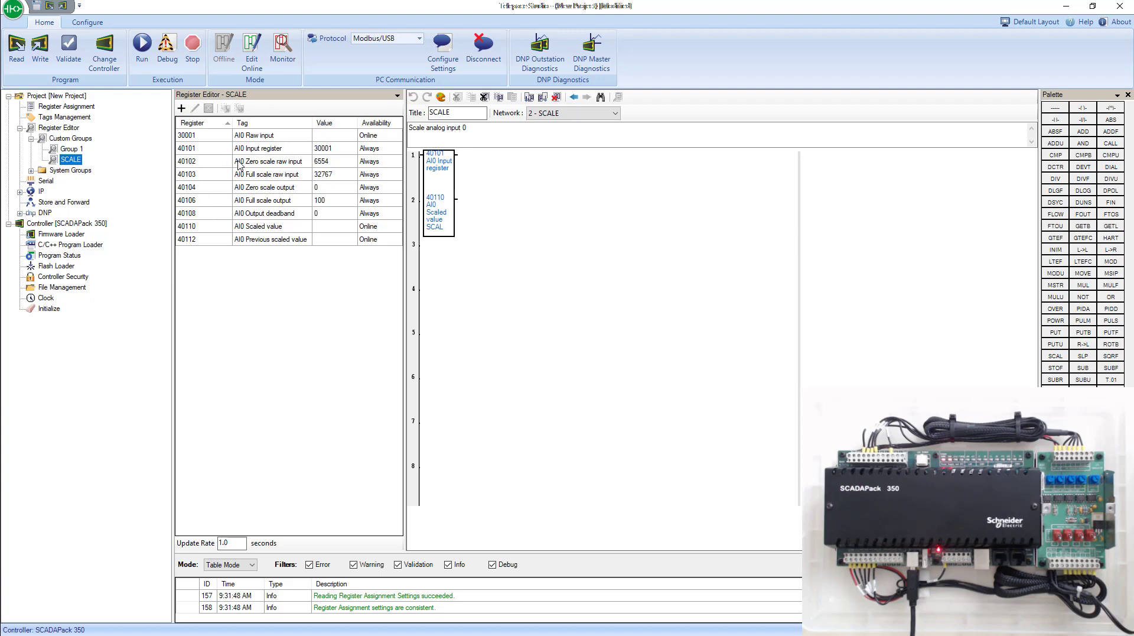
# - Check the AI0 tags on registers 40104, 40106, 40108, 40110 and 40112
pyautogui.click(235, 189)
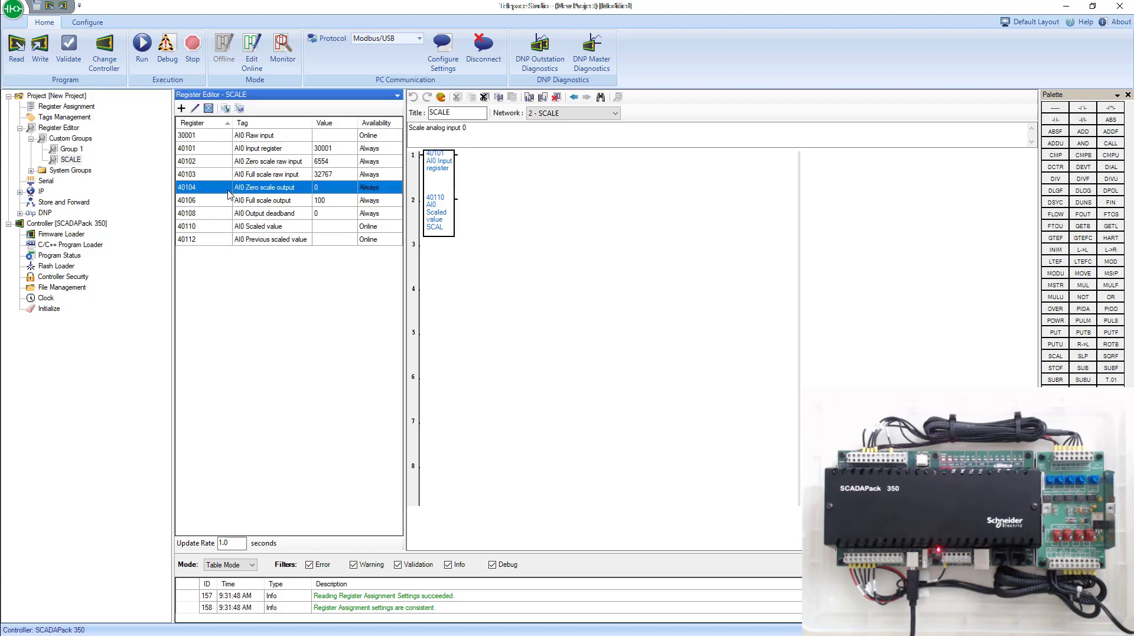
pyautogui.click(191, 205)
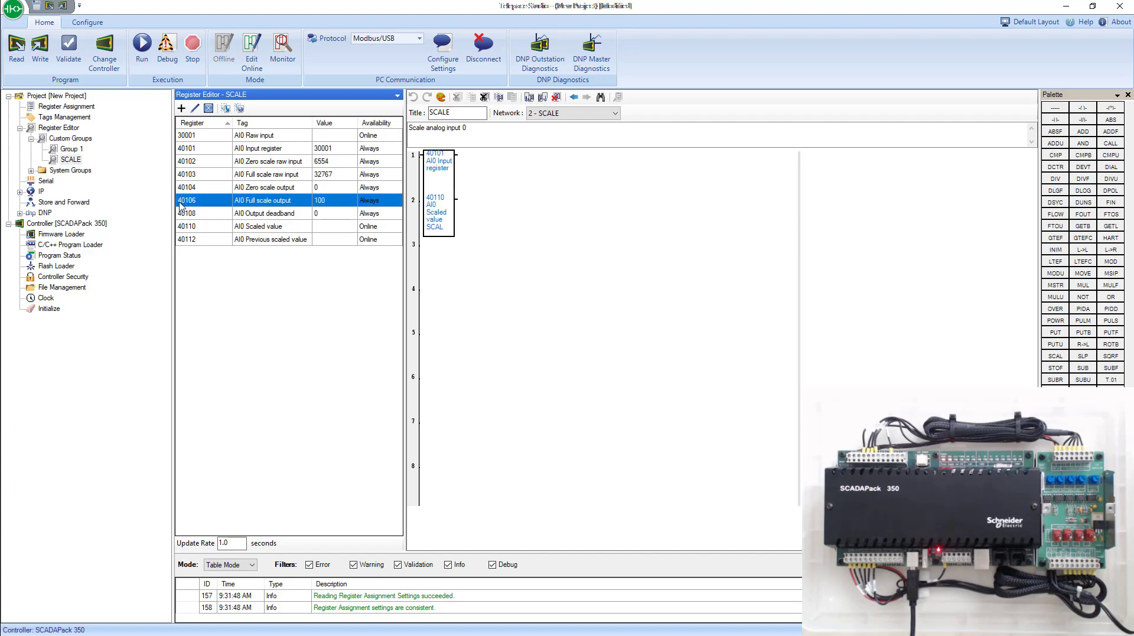
pyautogui.click(211, 215)
pyautogui.click(203, 228)
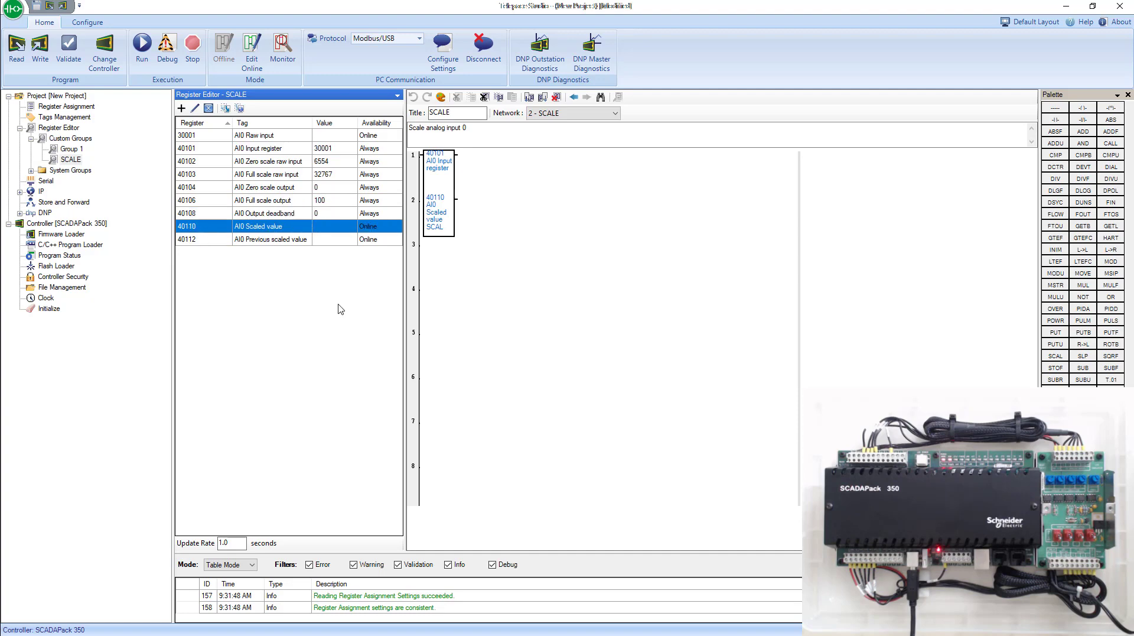
pyautogui.click(198, 242)
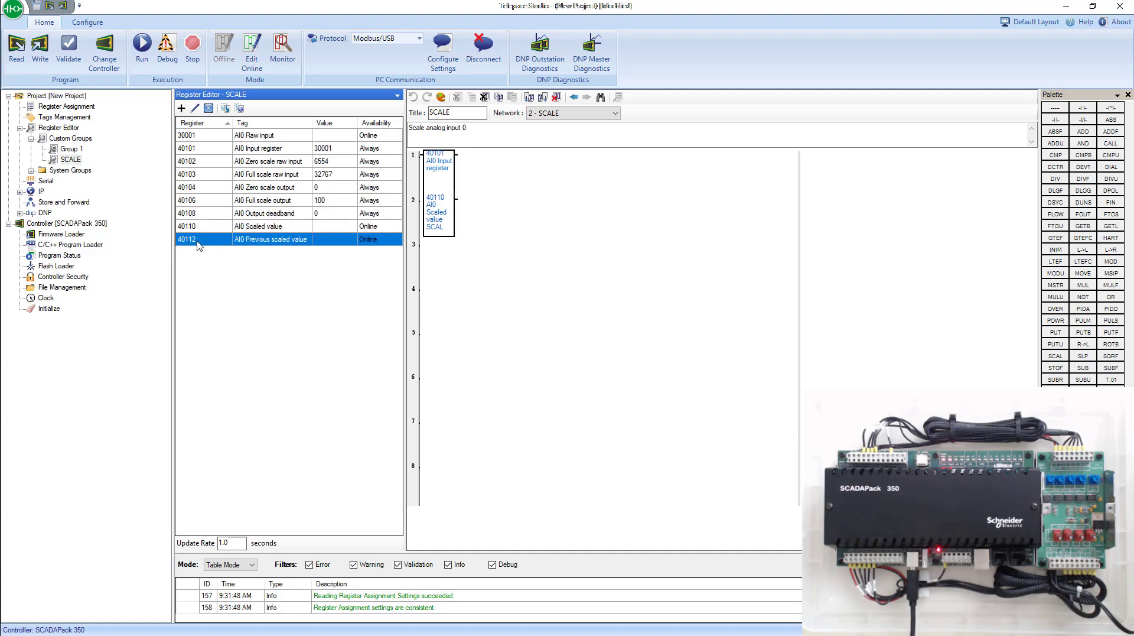
# - Highlight the config +3/4 full scale output offsets in the SCAL help, then minimize the manual and monitor
pyautogui.hotkey('alt', 'Tab')
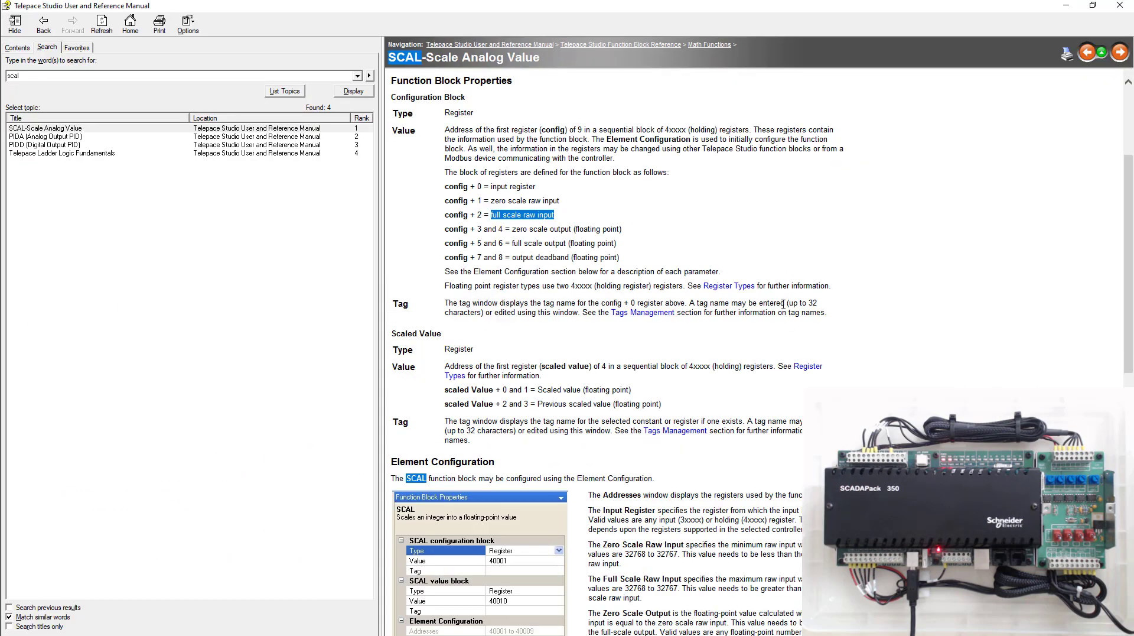
pyautogui.click(606, 241)
pyautogui.moveTo(625, 229); pyautogui.dragTo(579, 228)
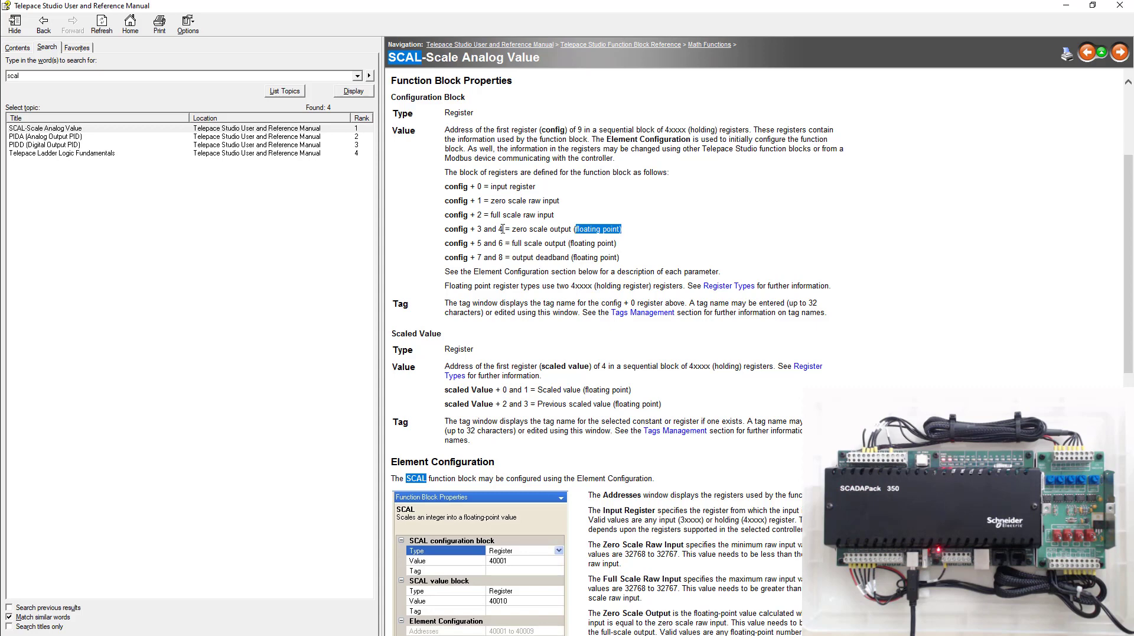
pyautogui.moveTo(477, 229)
pyautogui.mouseDown()
pyautogui.moveTo(510, 229)
pyautogui.moveTo(474, 244)
pyautogui.mouseUp()
pyautogui.moveTo(614, 243); pyautogui.dragTo(544, 244)
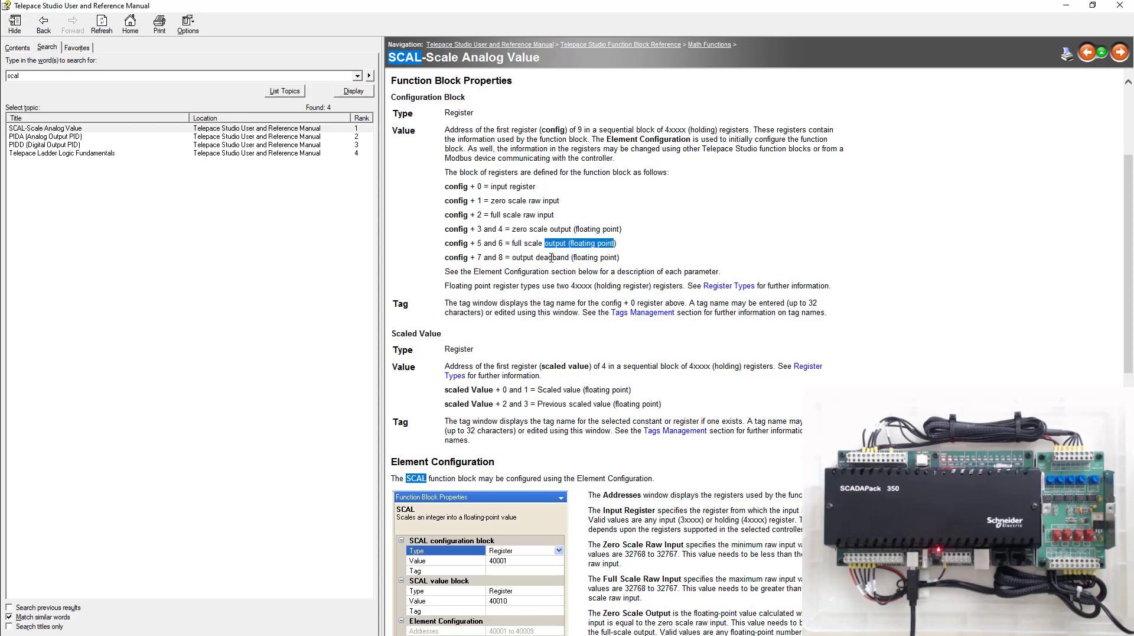
pyautogui.click(1067, 5)
pyautogui.click(283, 50)
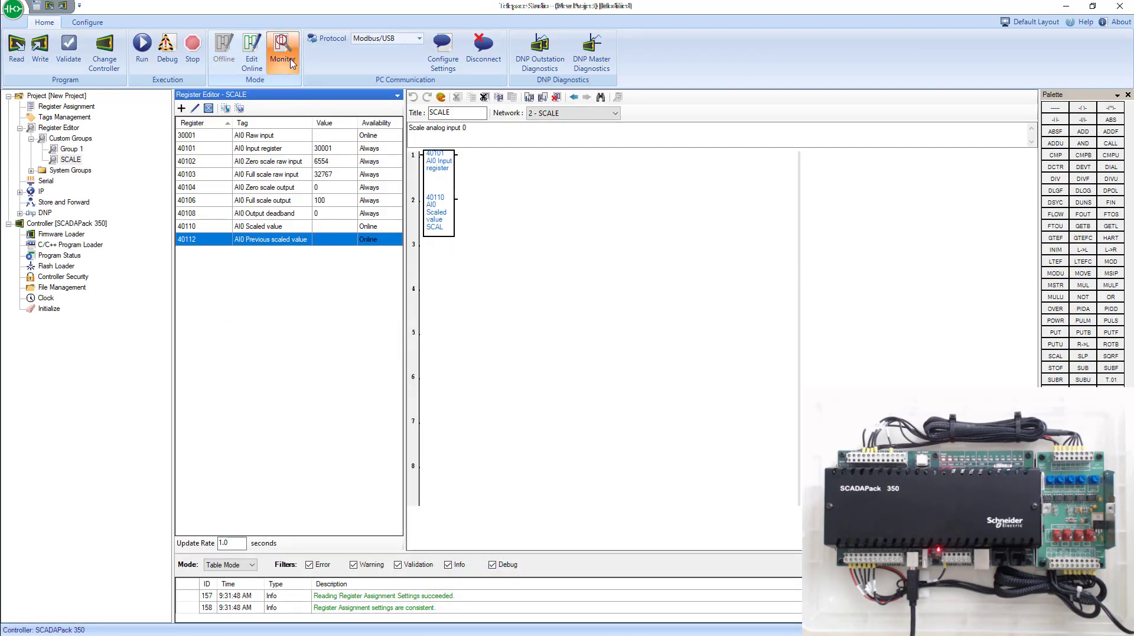
# - Open the SCALE custom group to watch raw input 5310 scale to -4.75 live
pyautogui.doubleClick(200, 131)
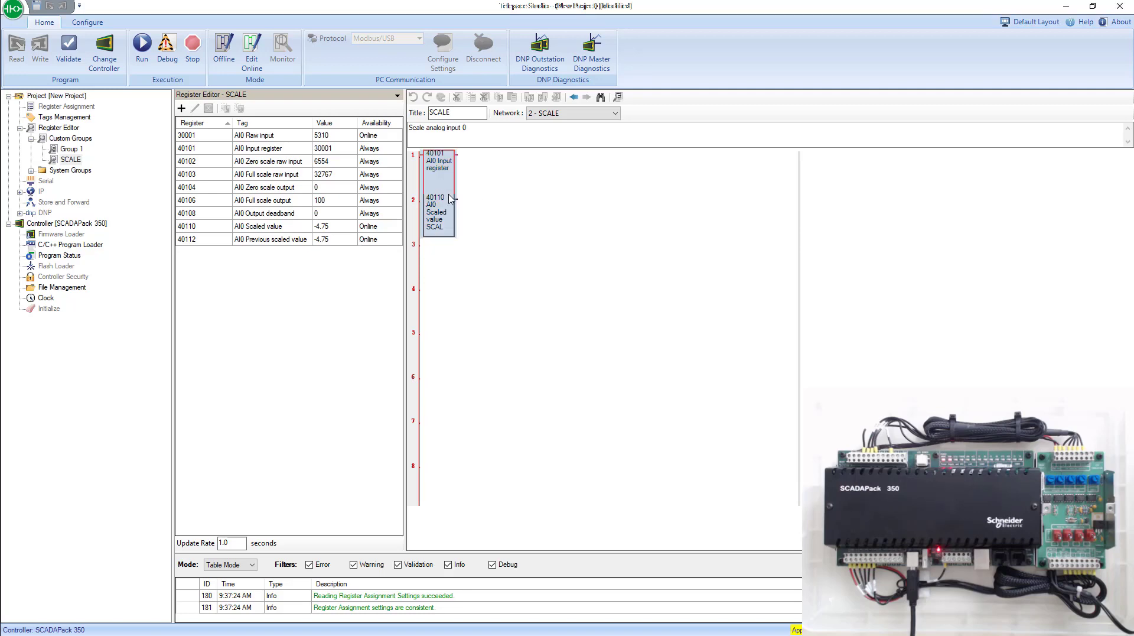
# - Online, set the SCAL block's Full Scale Output to 6000 and write the change to the controller
pyautogui.click(250, 52)
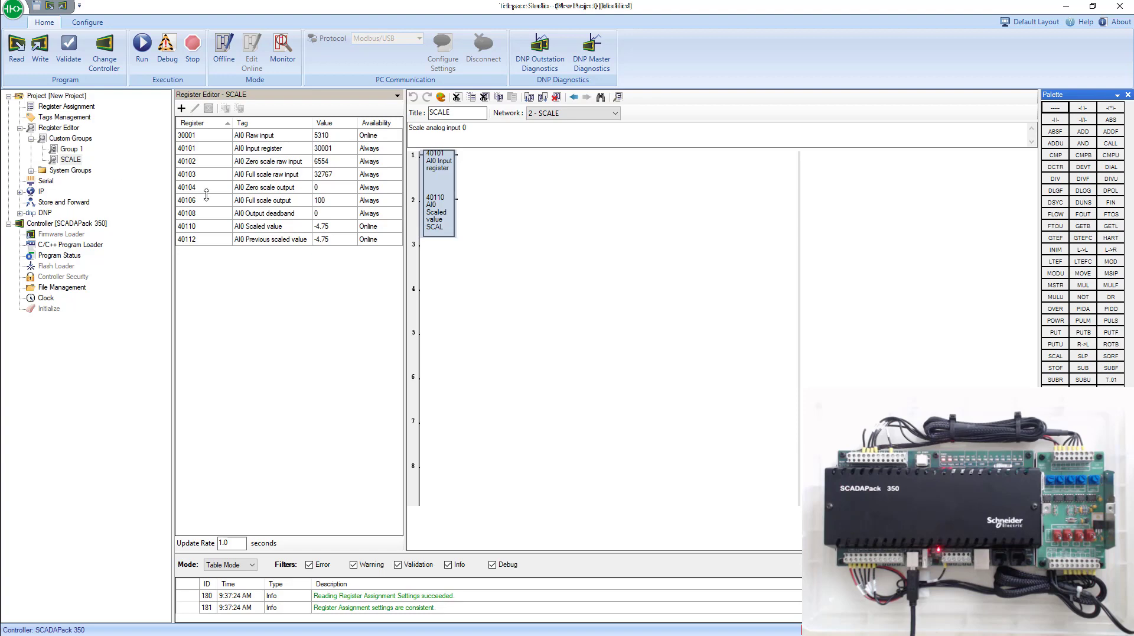
pyautogui.click(443, 214)
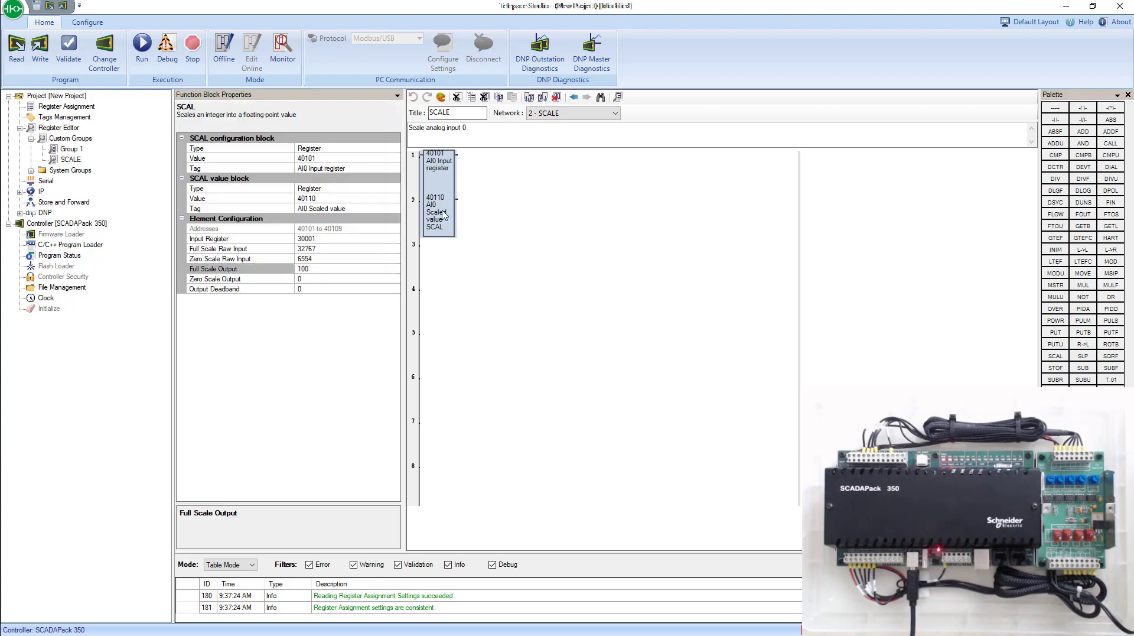
pyautogui.click(224, 268)
pyautogui.write('6000')
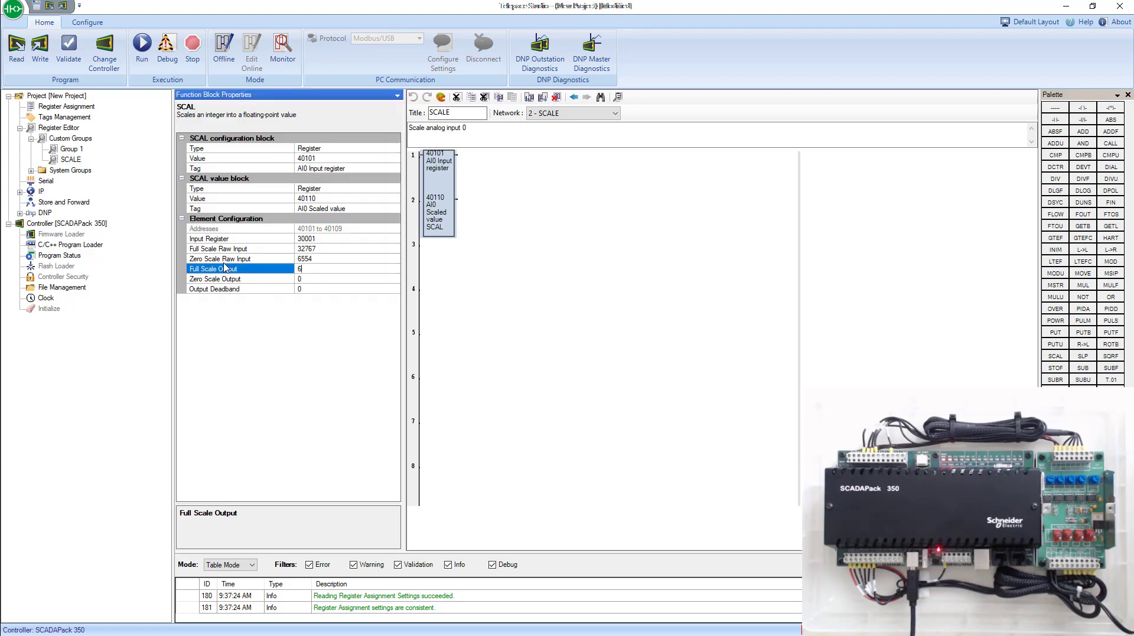
pyautogui.click(282, 53)
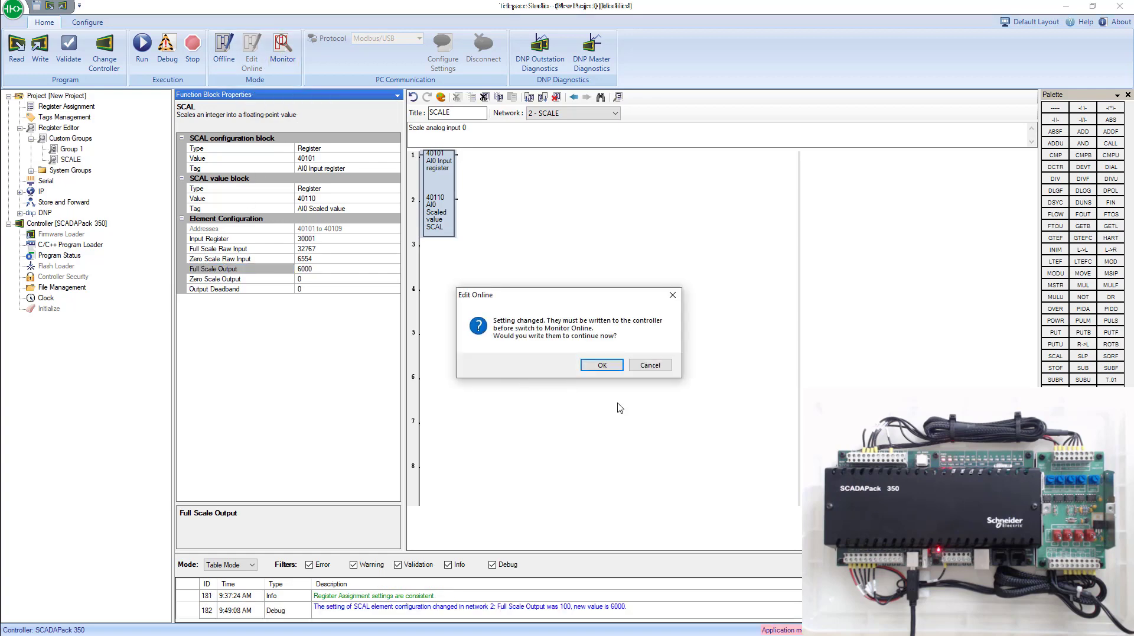
pyautogui.click(601, 365)
pyautogui.click(597, 368)
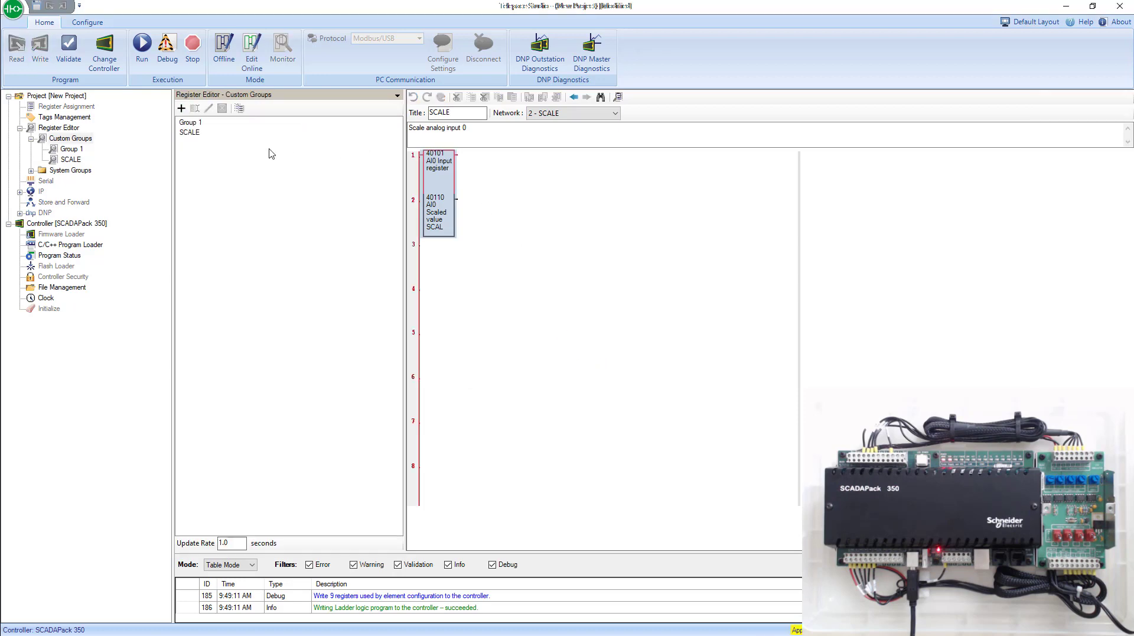
# - Open the SCALE group and watch register 40110, now scaling raw 5310 to -284.74
pyautogui.doubleClick(189, 134)
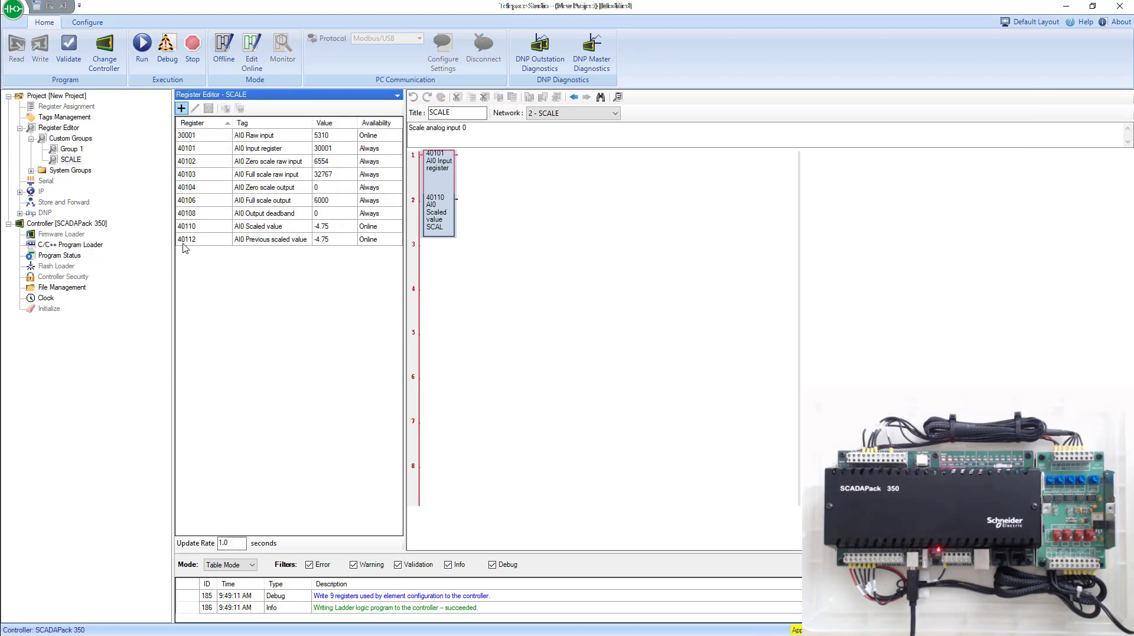
pyautogui.click(225, 230)
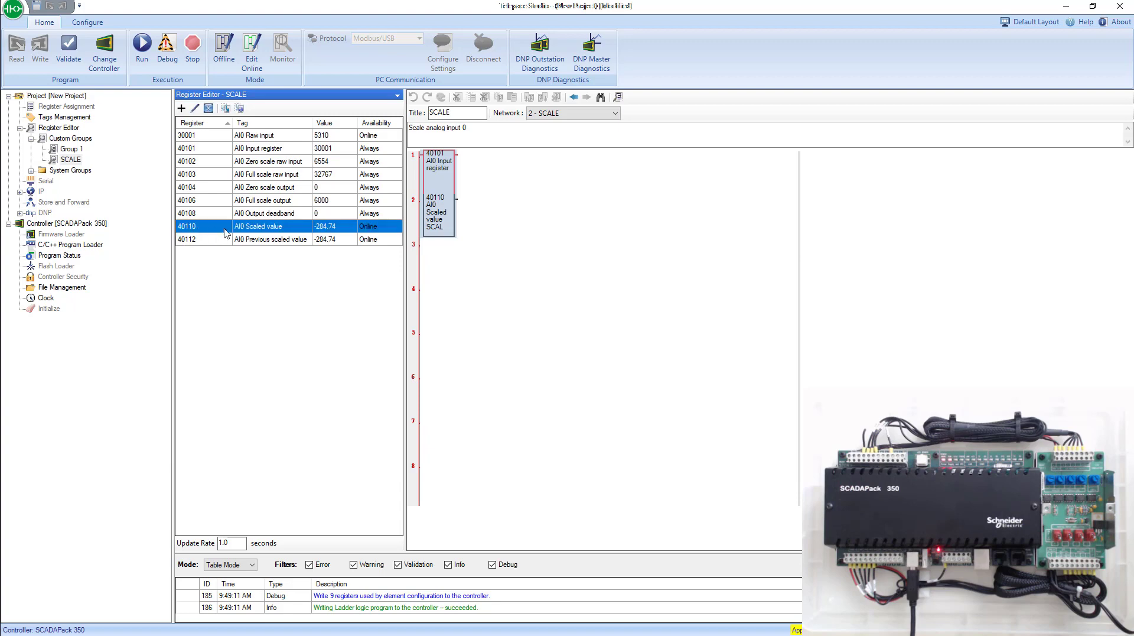